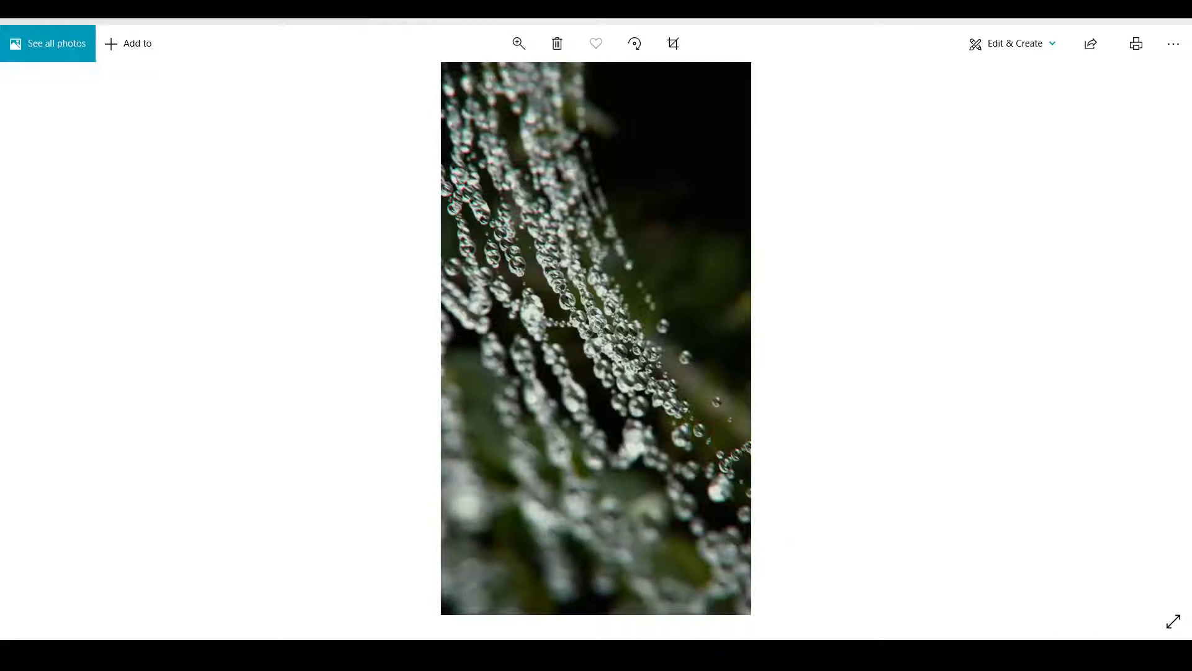
# Flip ahead two dew-drop spider web reference photos, then return to Maya
pyautogui.press('Right')
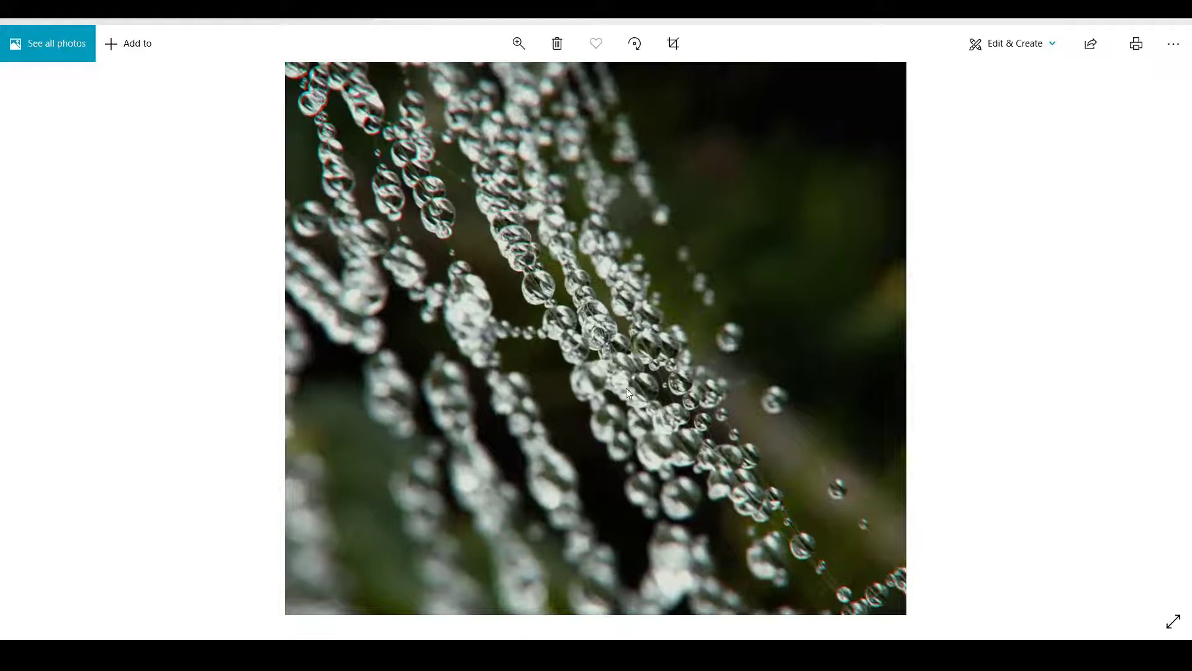
pyautogui.press('Right')
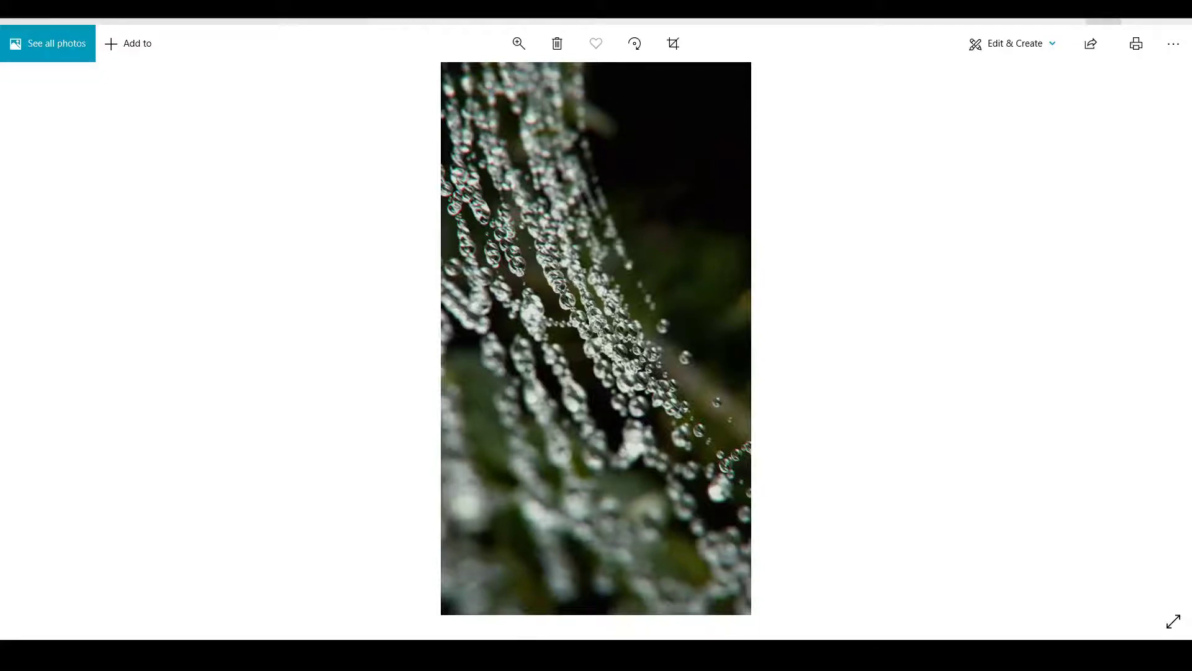
pyautogui.hotkey('alt', 'Tab')
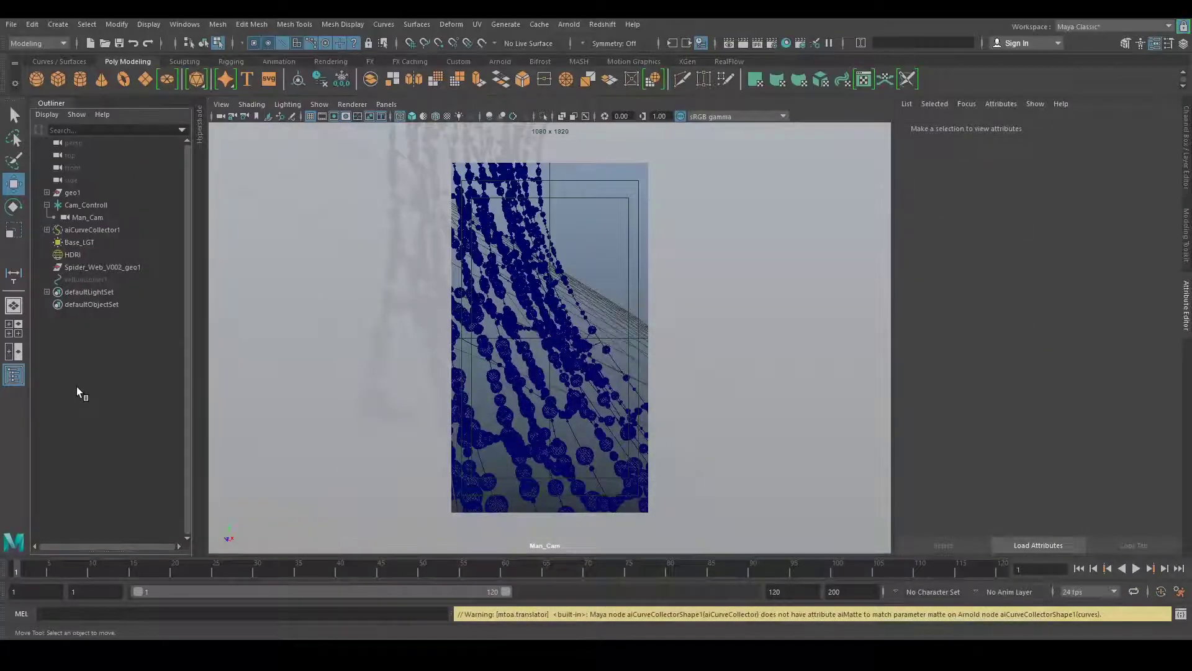
pyautogui.click(386, 104)
pyautogui.moveTo(472, 117)
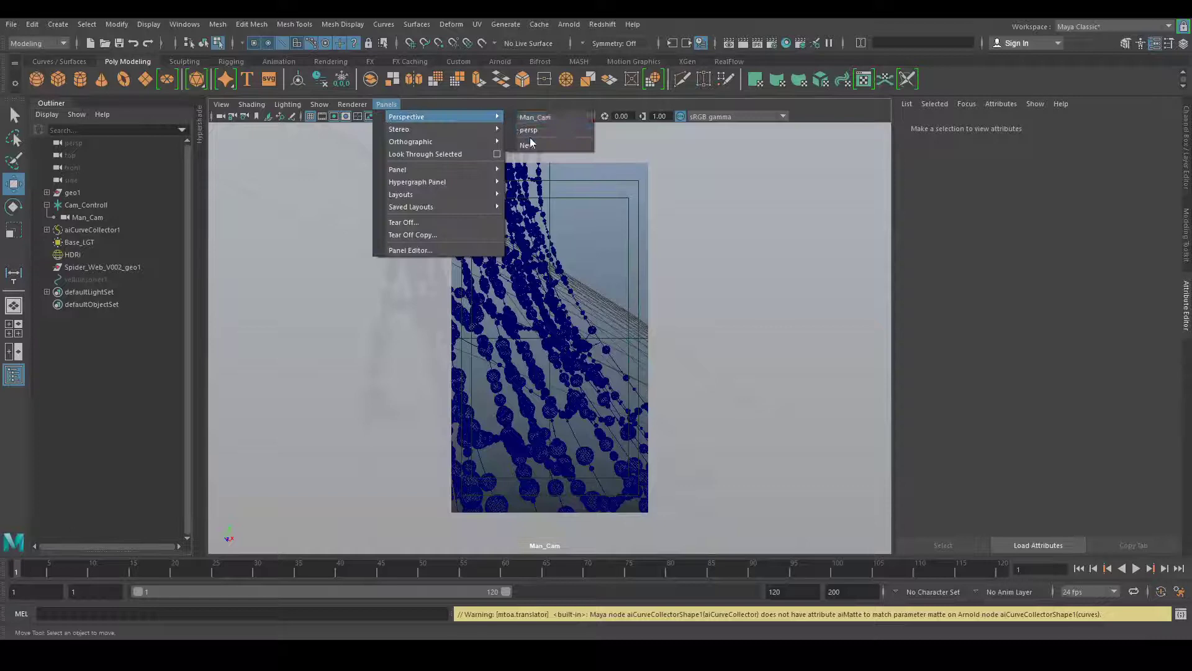
pyautogui.press('Escape')
pyautogui.click(386, 104)
pyautogui.moveTo(434, 117)
pyautogui.click(540, 129)
pyautogui.keyDown('alt'); pyautogui.moveTo(547, 129); pyautogui.dragTo(470, 278); pyautogui.keyUp('alt')
pyautogui.keyDown('alt'); pyautogui.moveTo(471, 278); pyautogui.dragTo(774, 394, button='right'); pyautogui.keyUp('alt')
pyautogui.keyDown('alt'); pyautogui.moveTo(774, 393); pyautogui.dragTo(527, 314); pyautogui.keyUp('alt')
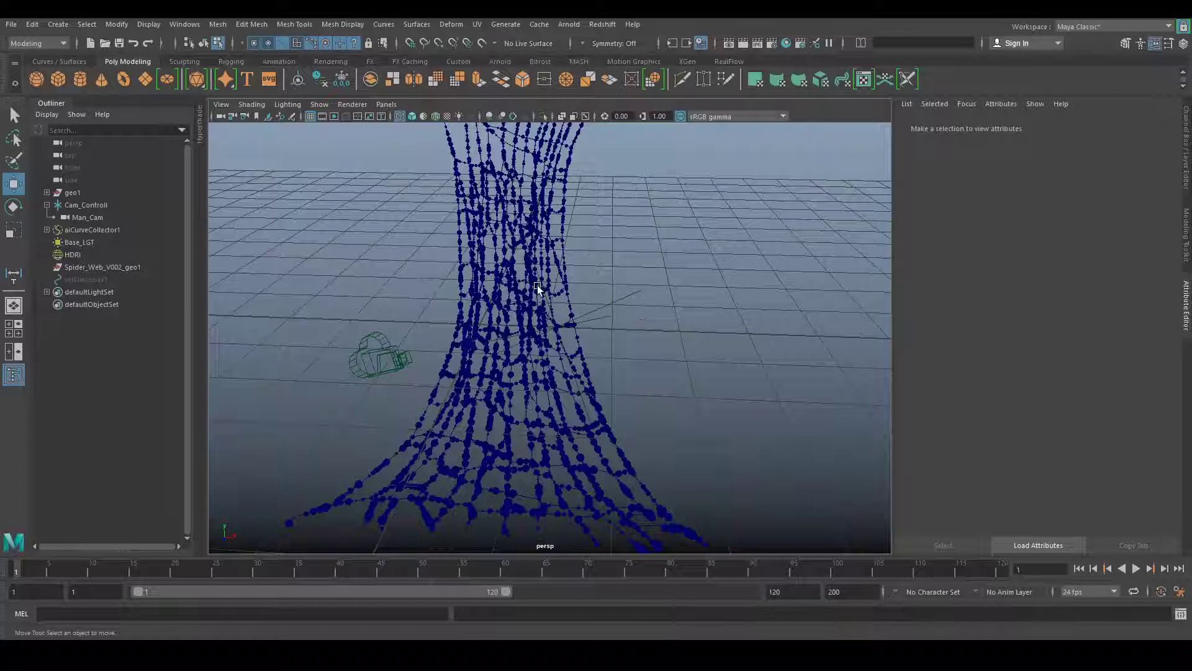
pyautogui.keyDown('alt'); pyautogui.moveTo(572, 253); pyautogui.dragTo(454, 271, button='right'); pyautogui.keyUp('alt')
pyautogui.keyDown('alt'); pyautogui.moveTo(454, 271); pyautogui.dragTo(404, 248); pyautogui.keyUp('alt')
pyautogui.click(386, 103)
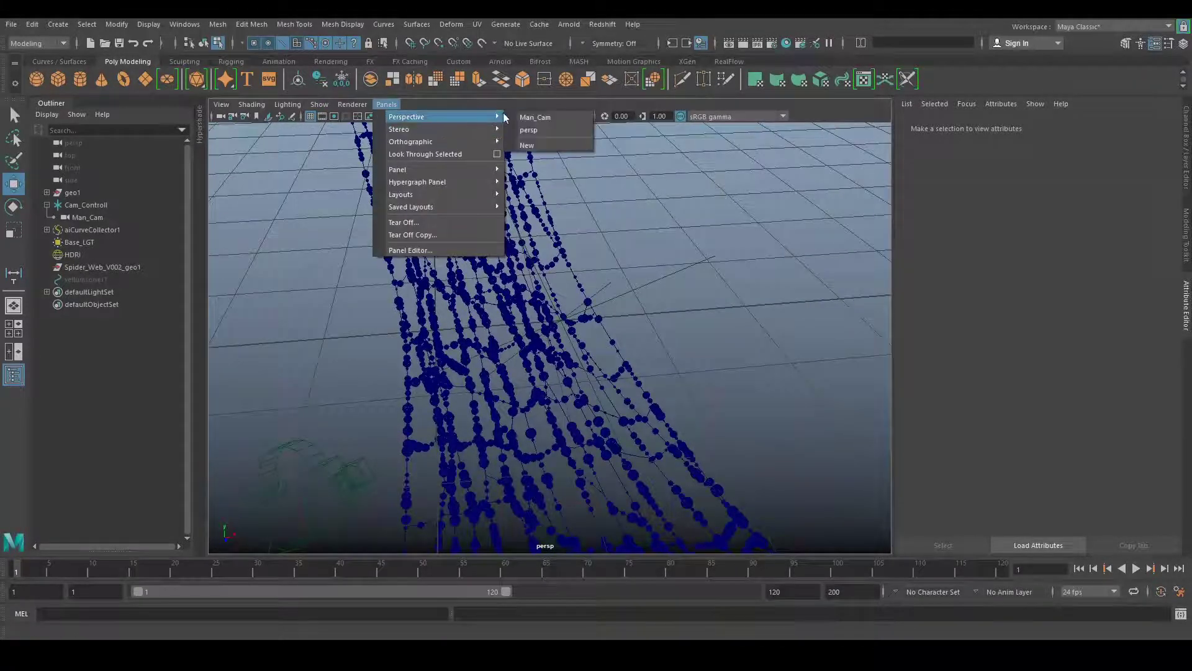
pyautogui.click(534, 117)
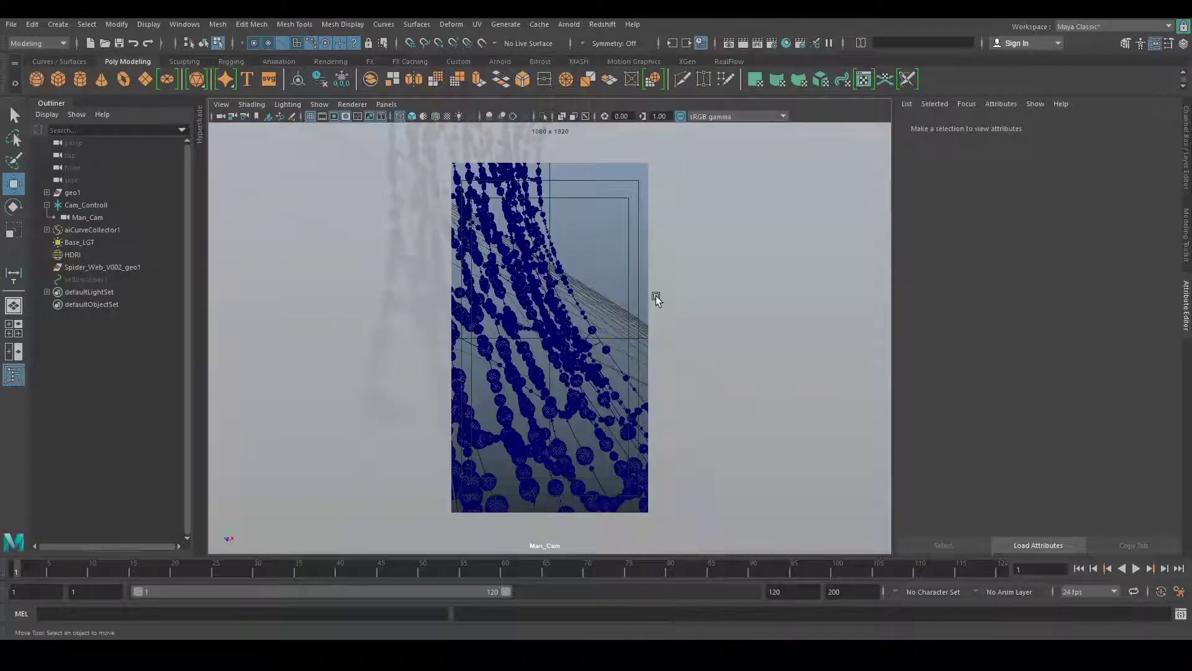
# Run an Arnold IPR render of the web through Man_Cam, inspect it, then minimize RenderView
pyautogui.click(572, 25)
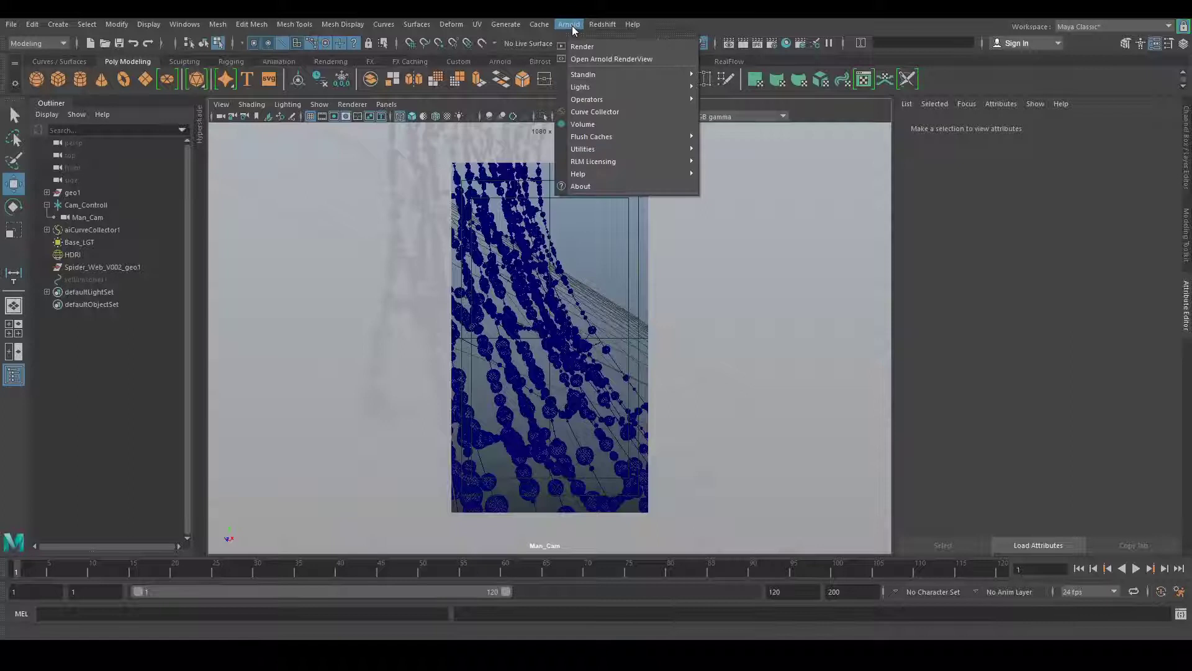
pyautogui.click(582, 58)
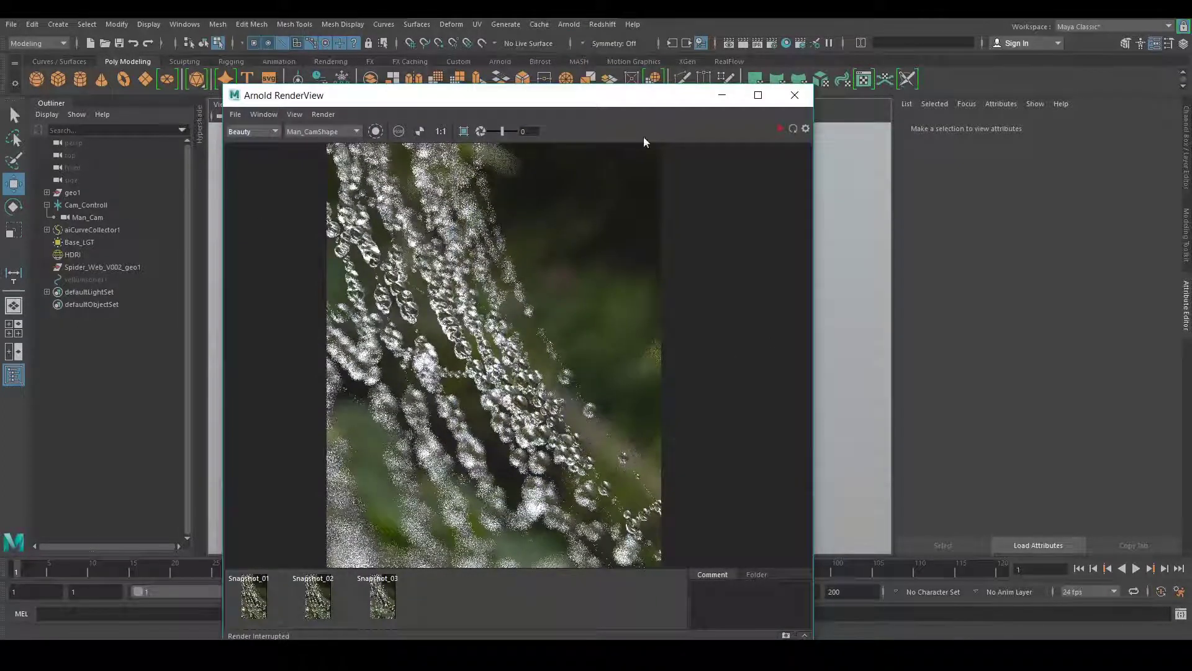
pyautogui.click(778, 129)
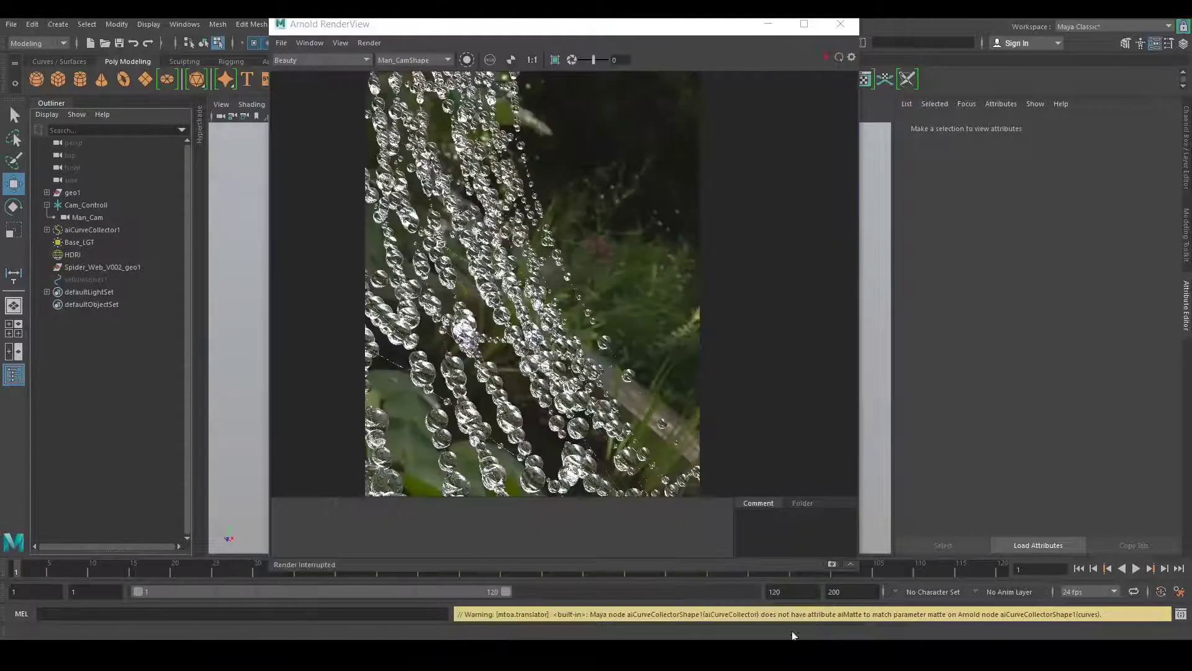
pyautogui.scroll(-2, 491, 347)
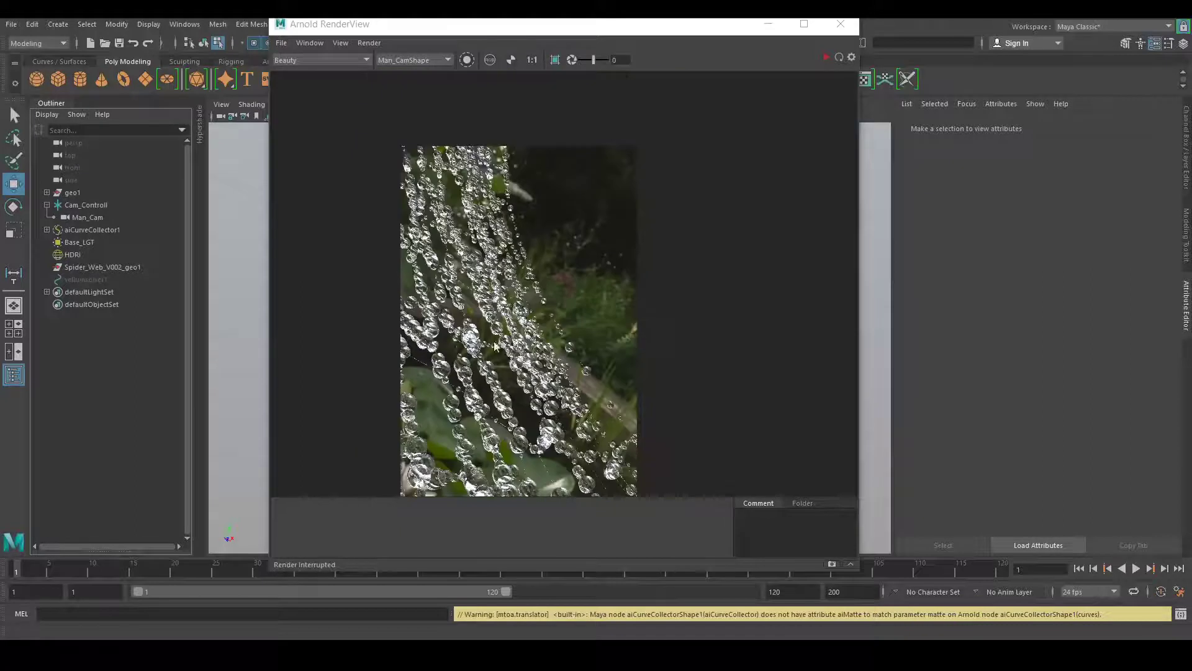
pyautogui.scroll(2, 517, 297)
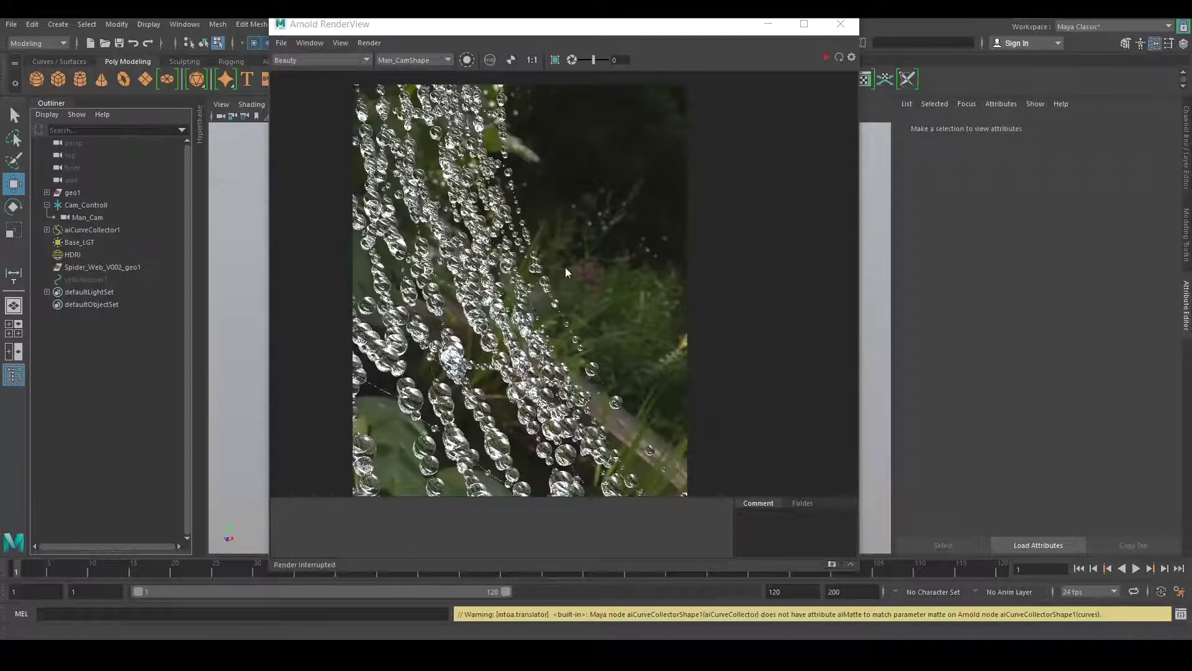
pyautogui.click(770, 26)
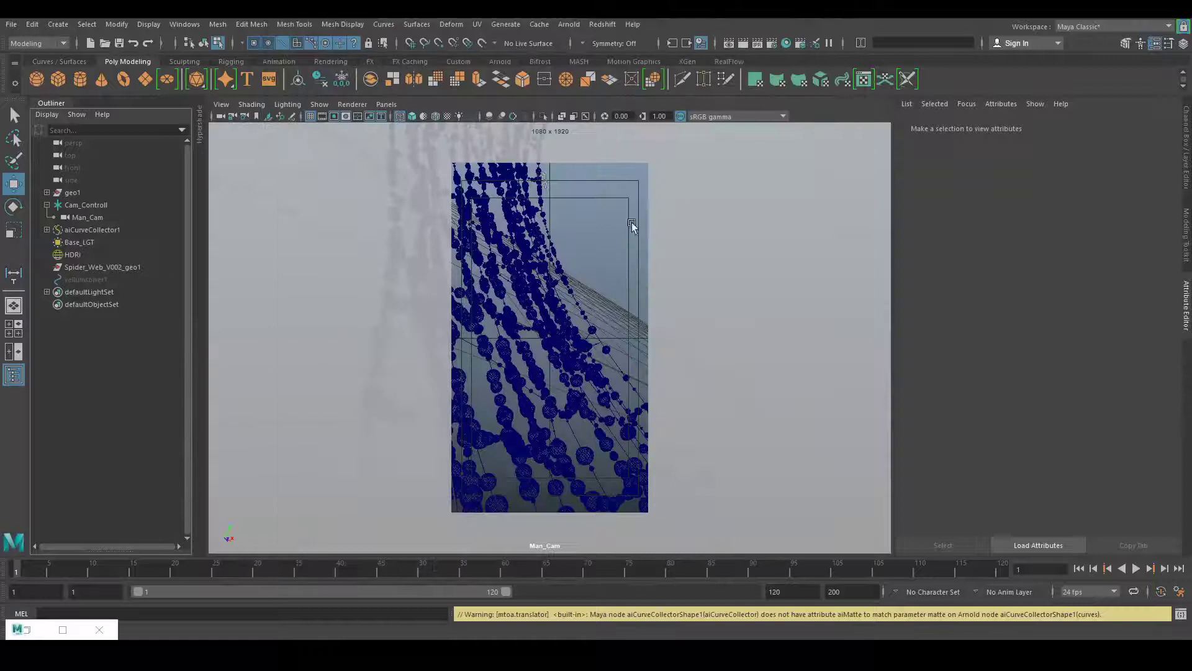
# Switch the viewport to the persp camera and orbit around the web
pyautogui.click(386, 105)
pyautogui.moveTo(406, 117)
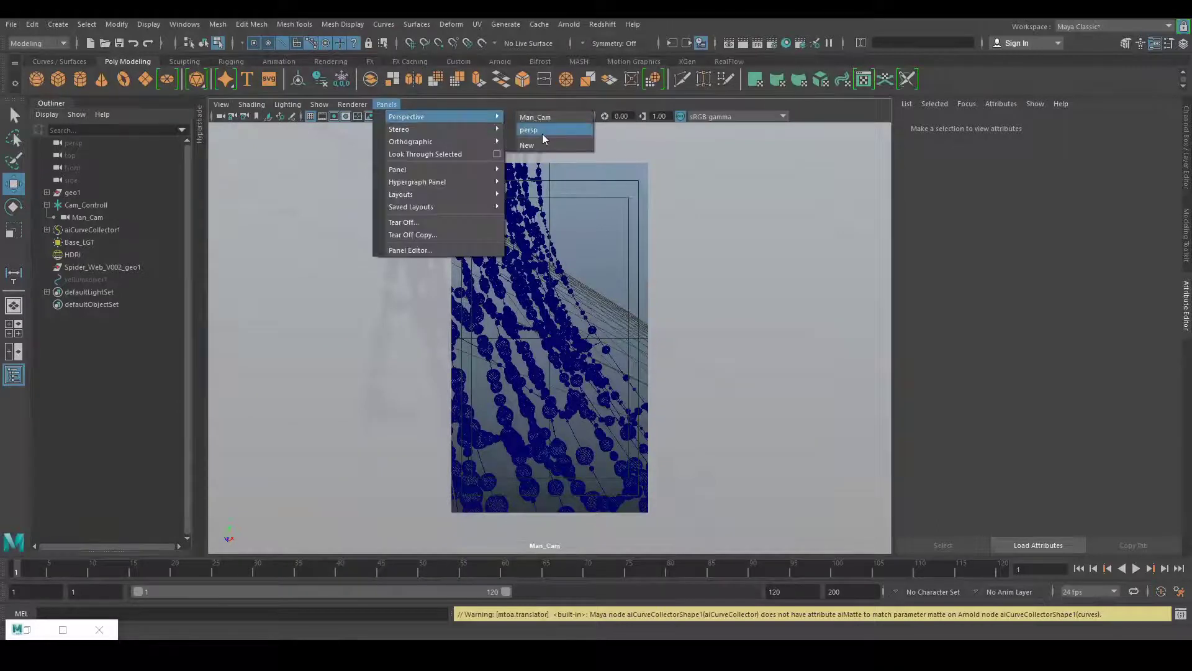
pyautogui.click(547, 117)
pyautogui.keyDown('alt'); pyautogui.moveTo(680, 396); pyautogui.dragTo(586, 346); pyautogui.keyUp('alt')
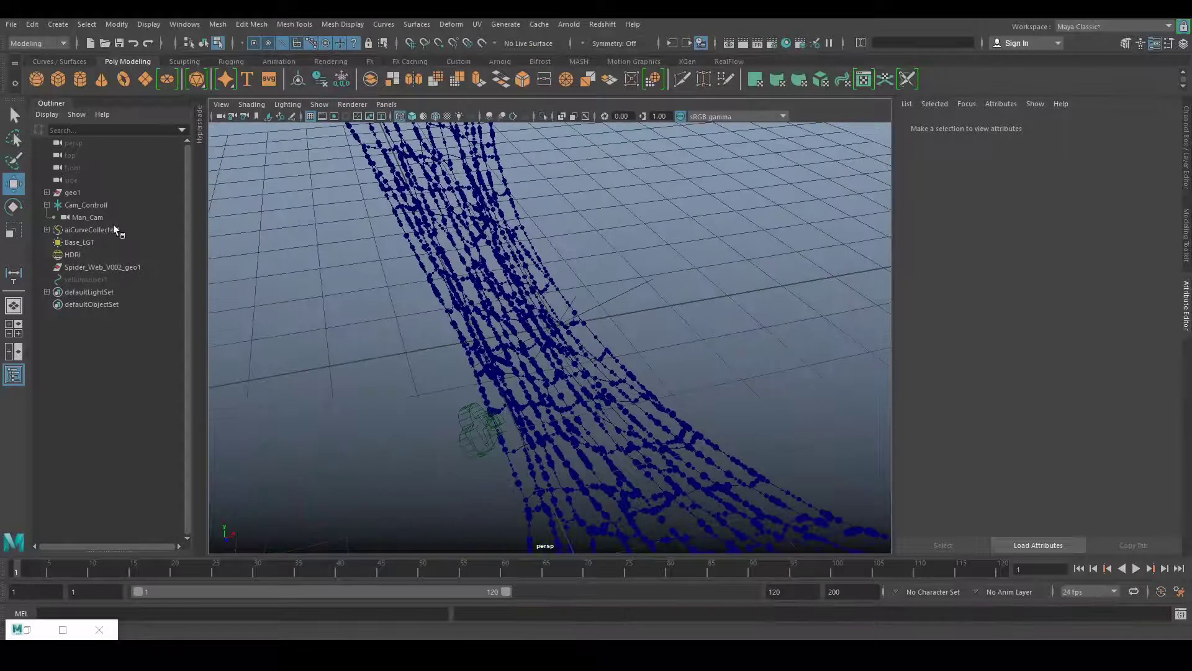
# Select Man_Cam, enable DOF in its Arnold camera attributes, then deselect it
pyautogui.click(88, 217)
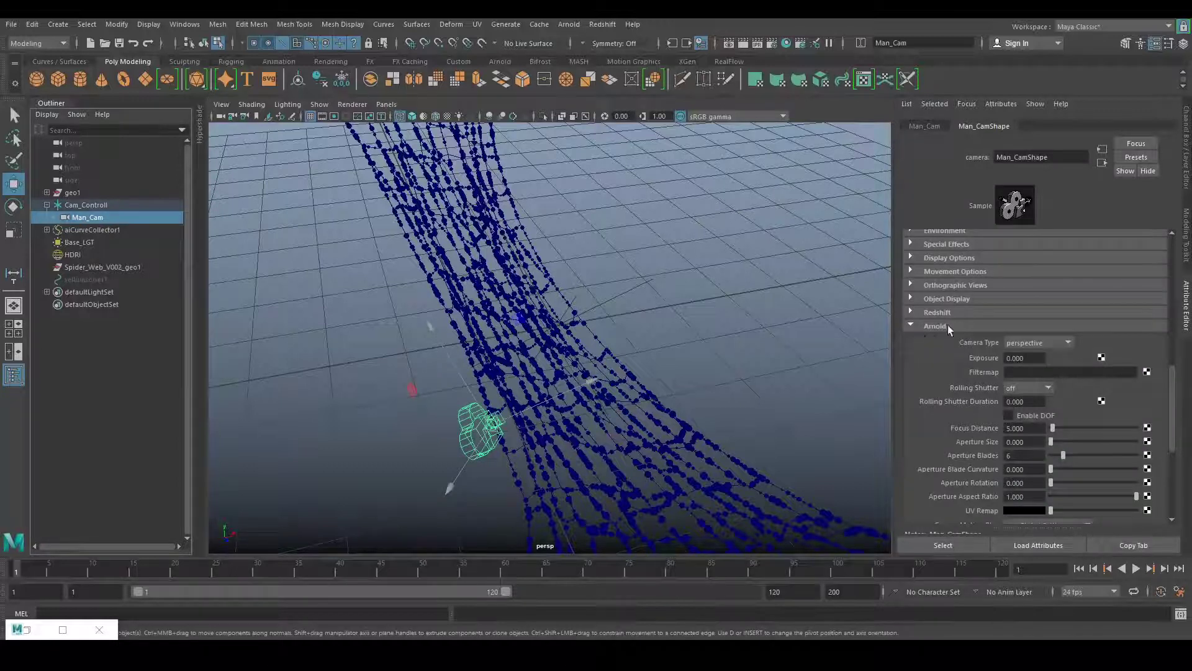
pyautogui.click(923, 326)
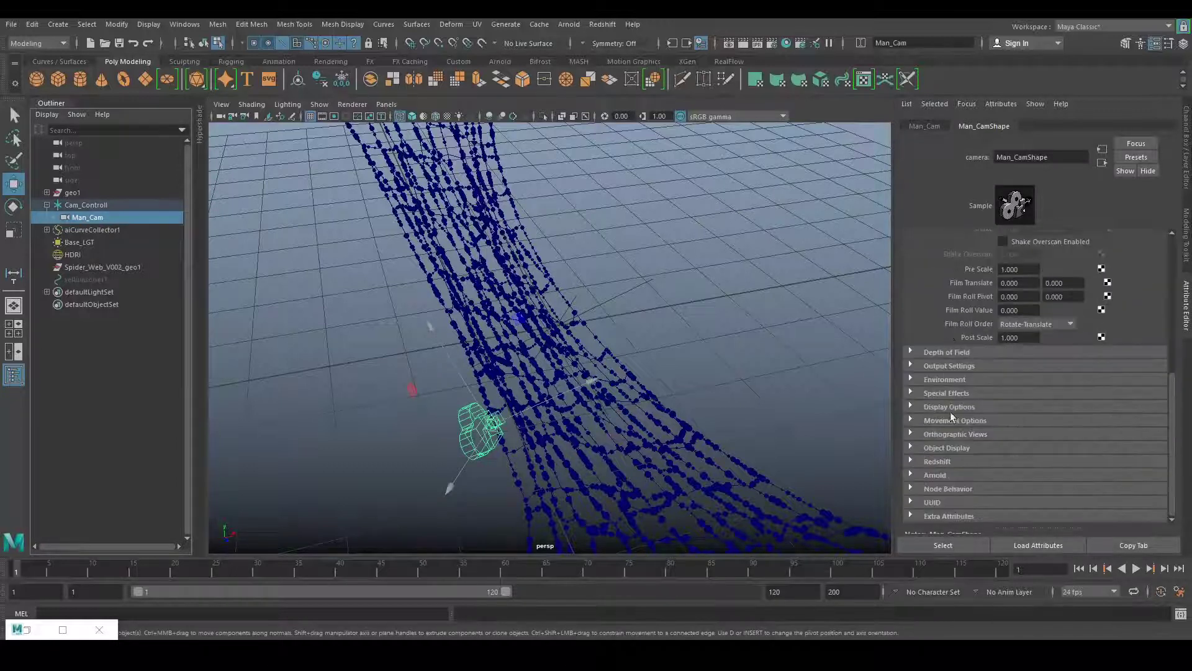
pyautogui.click(921, 474)
pyautogui.scroll(-4, 996, 456)
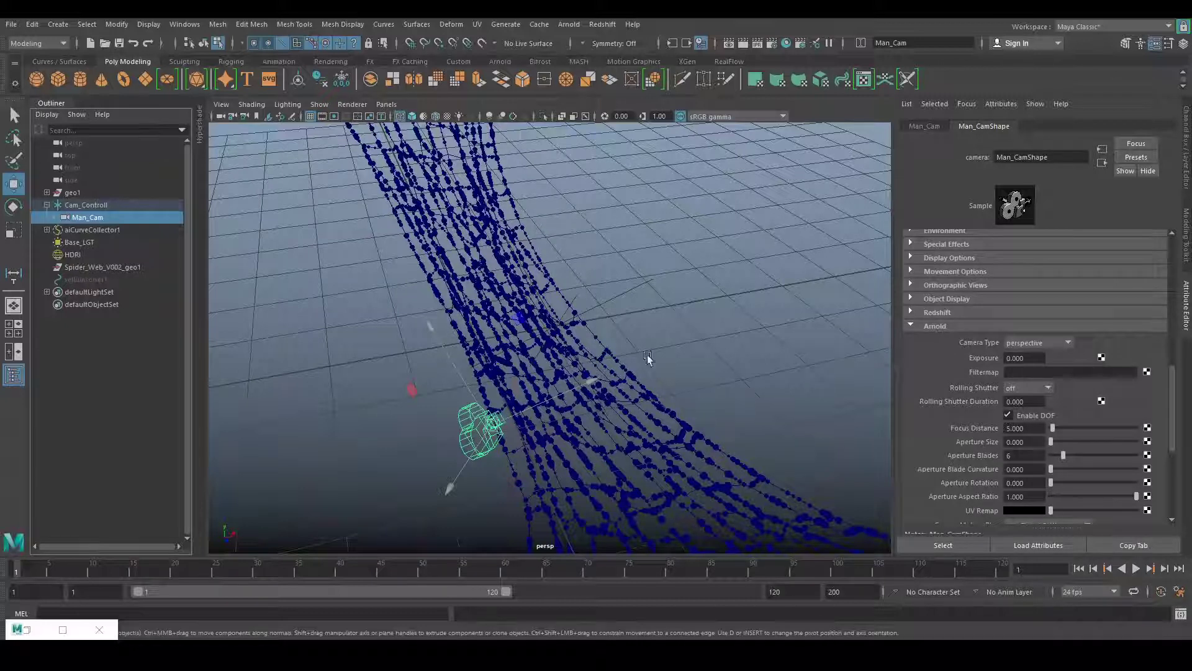
pyautogui.keyDown('alt'); pyautogui.moveTo(516, 302); pyautogui.dragTo(612, 259); pyautogui.keyUp('alt')
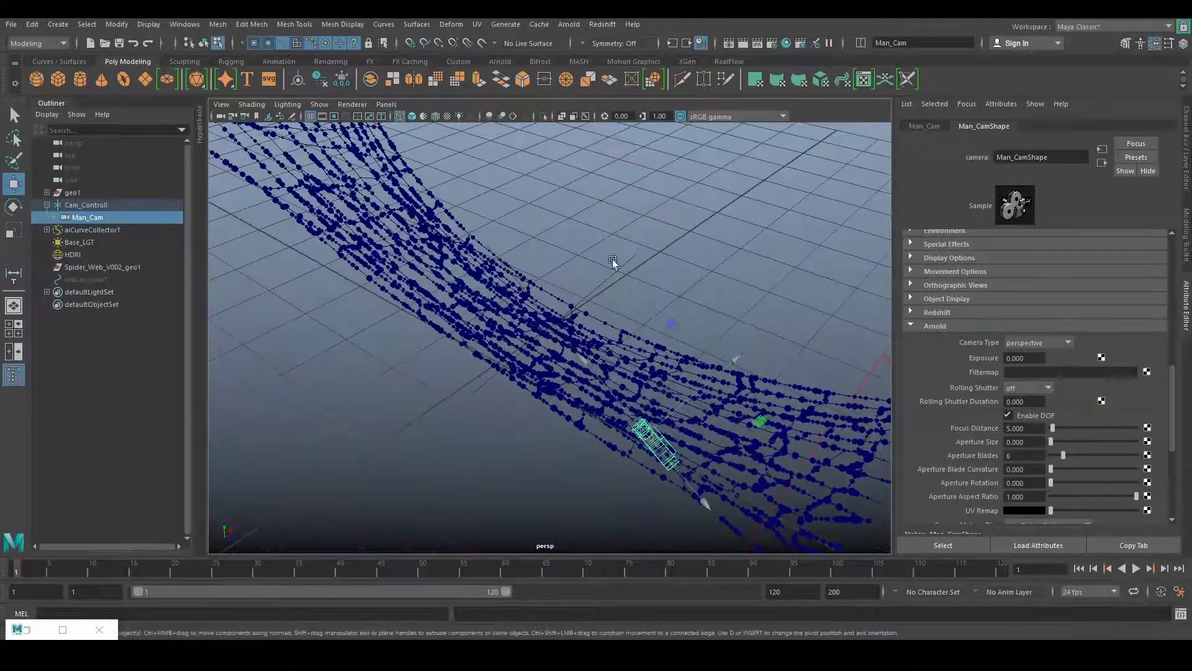
pyautogui.click(142, 285)
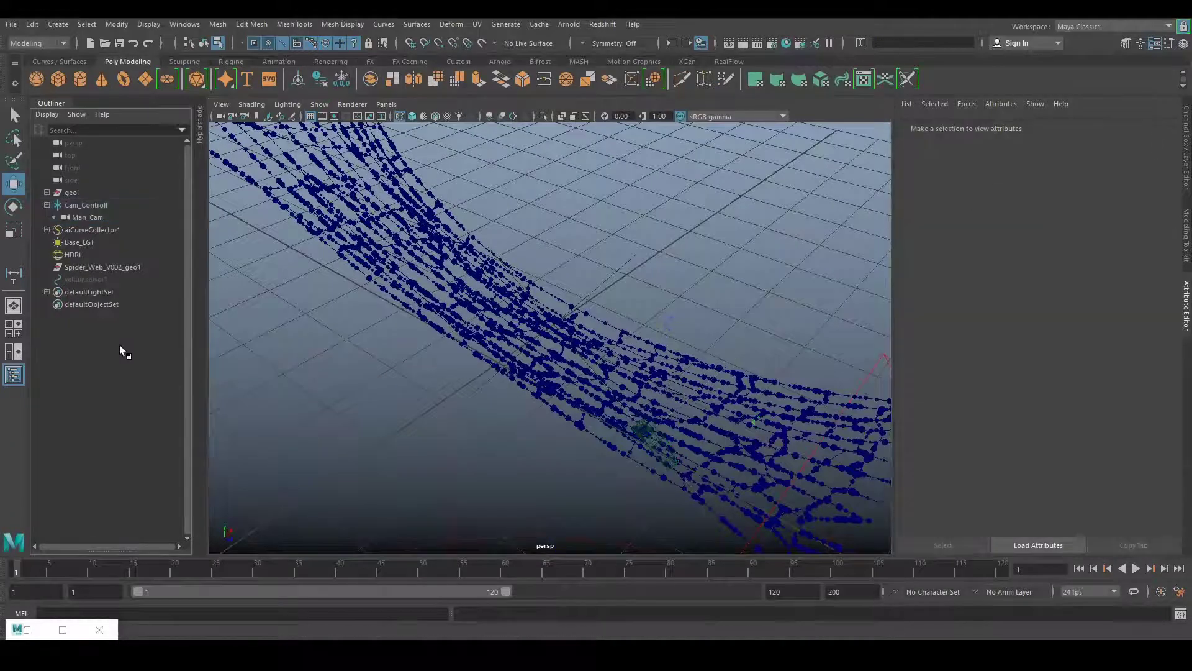
# Create a distance measurement with the Distance Tool between two points on the web
pyautogui.click(58, 25)
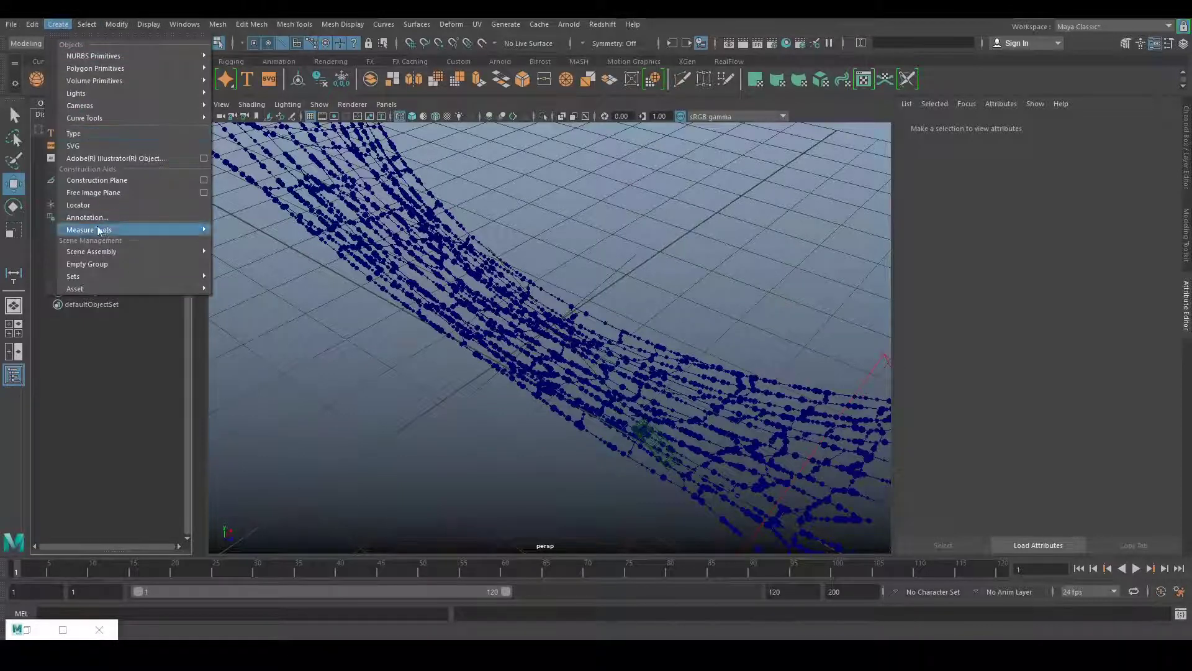
pyautogui.moveTo(90, 229)
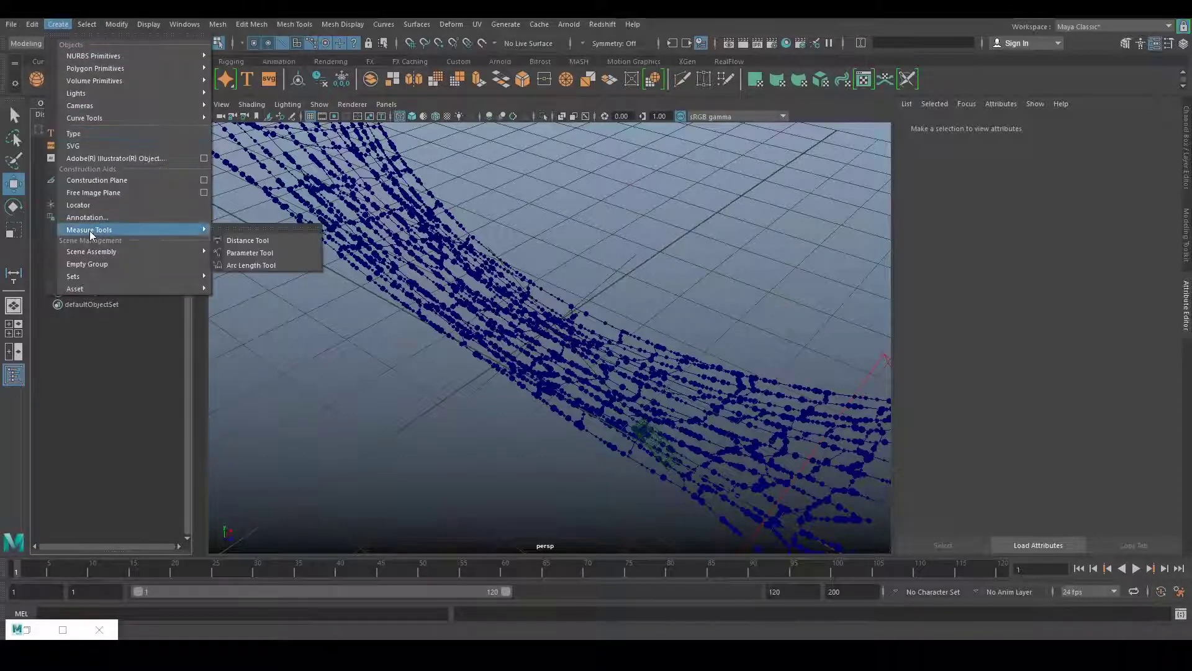
pyautogui.click(276, 241)
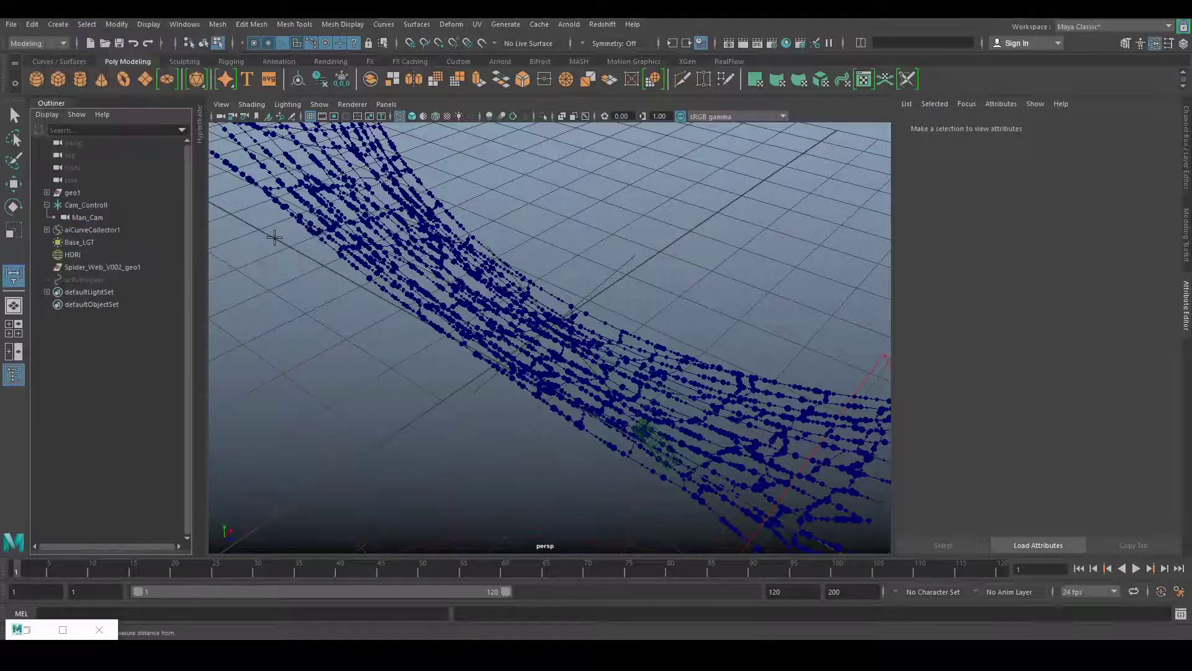
pyautogui.keyDown('alt'); pyautogui.moveTo(476, 286); pyautogui.dragTo(527, 312); pyautogui.keyUp('alt')
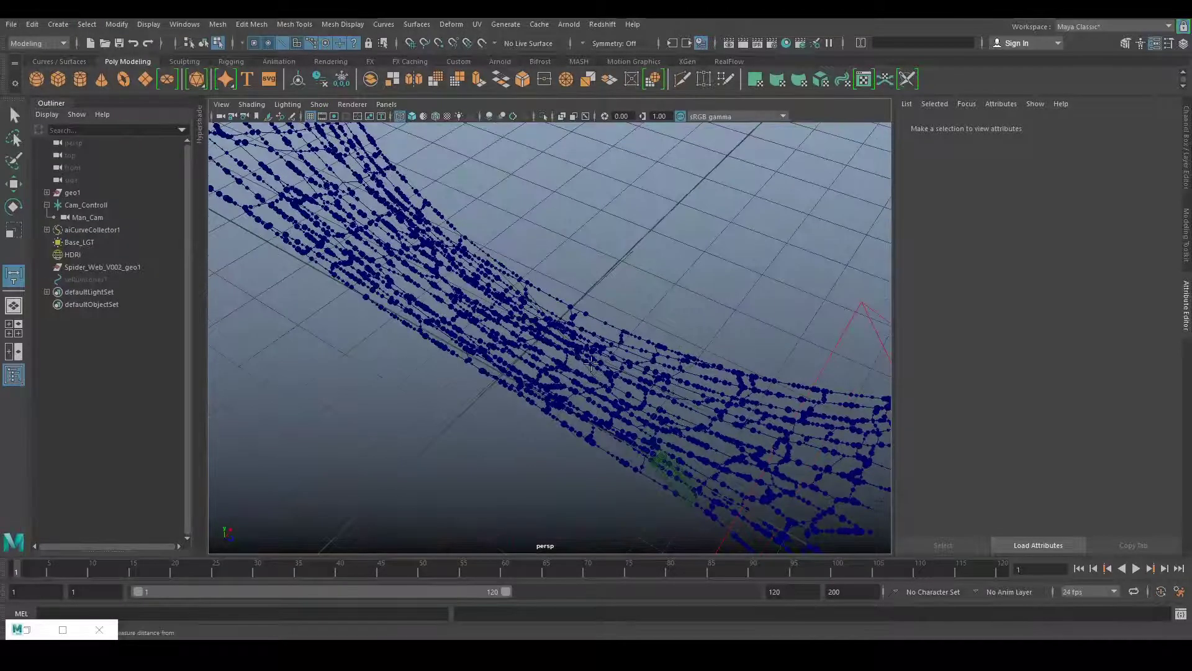
pyautogui.click(538, 343)
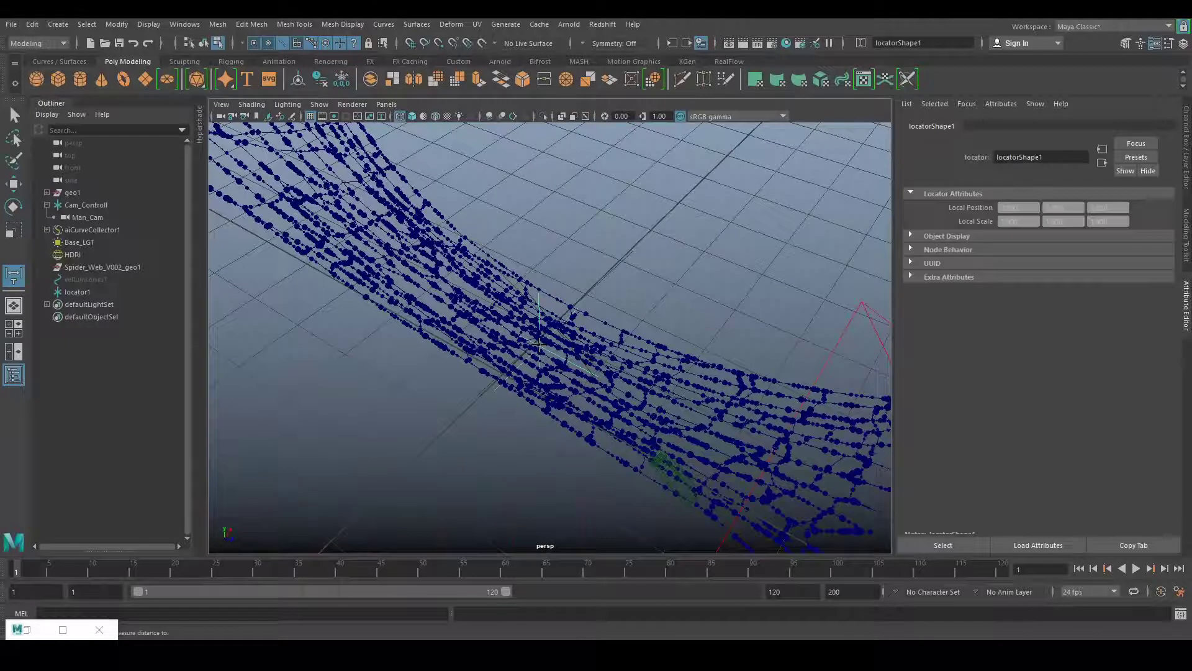
pyautogui.click(659, 418)
# Rename locator2 to CAM_LOC and locator1 to OBJ_LOC
pyautogui.doubleClick(80, 305)
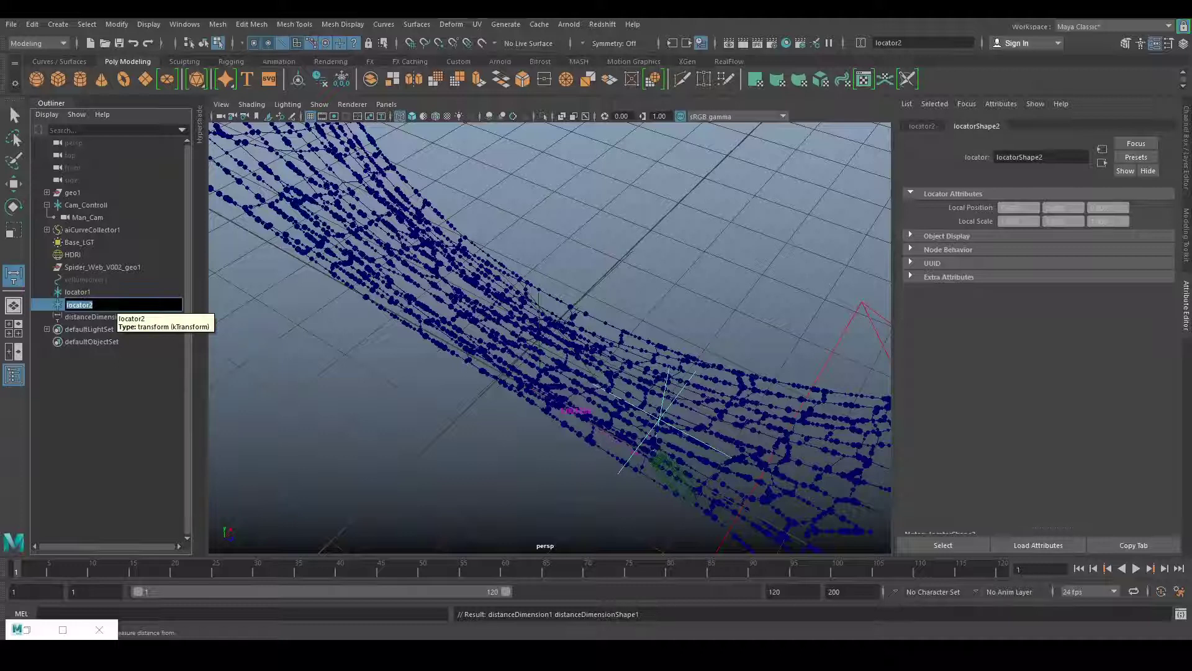
pyautogui.write('CAM_LOC')
pyautogui.press('Return')
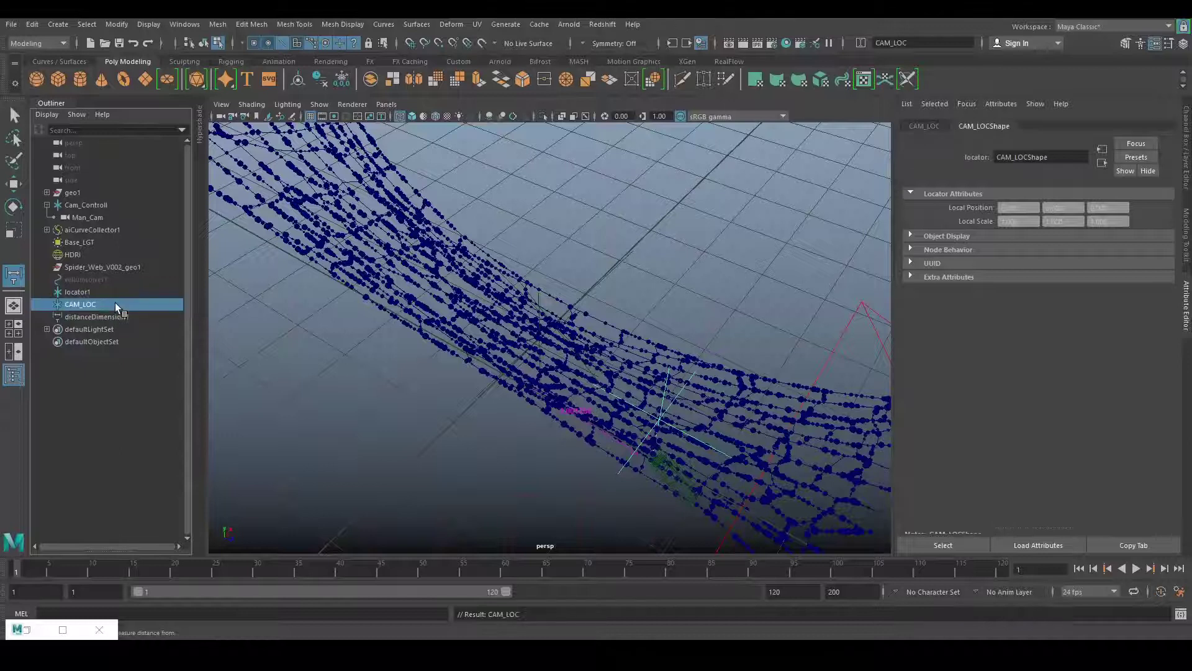
pyautogui.doubleClick(80, 292)
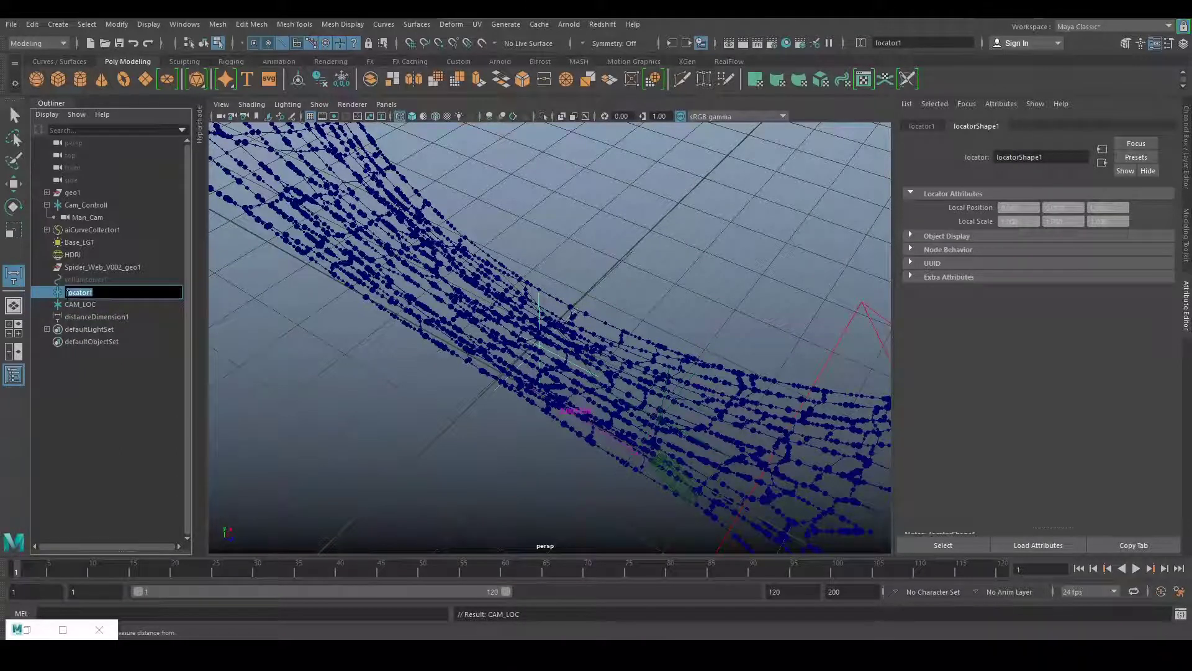
pyautogui.write('OBJ_LOC')
pyautogui.press('Return')
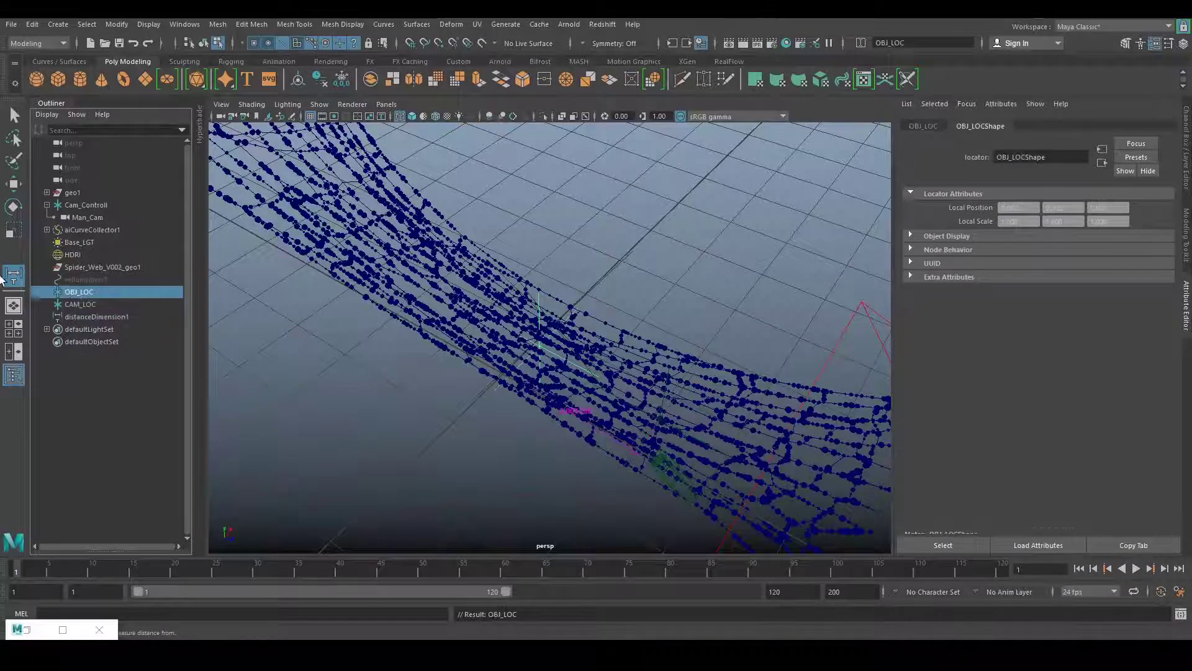
# Snap CAM_LOC to Man_Cam's position using a torn-off Match Transformations panel
pyautogui.click(79, 304)
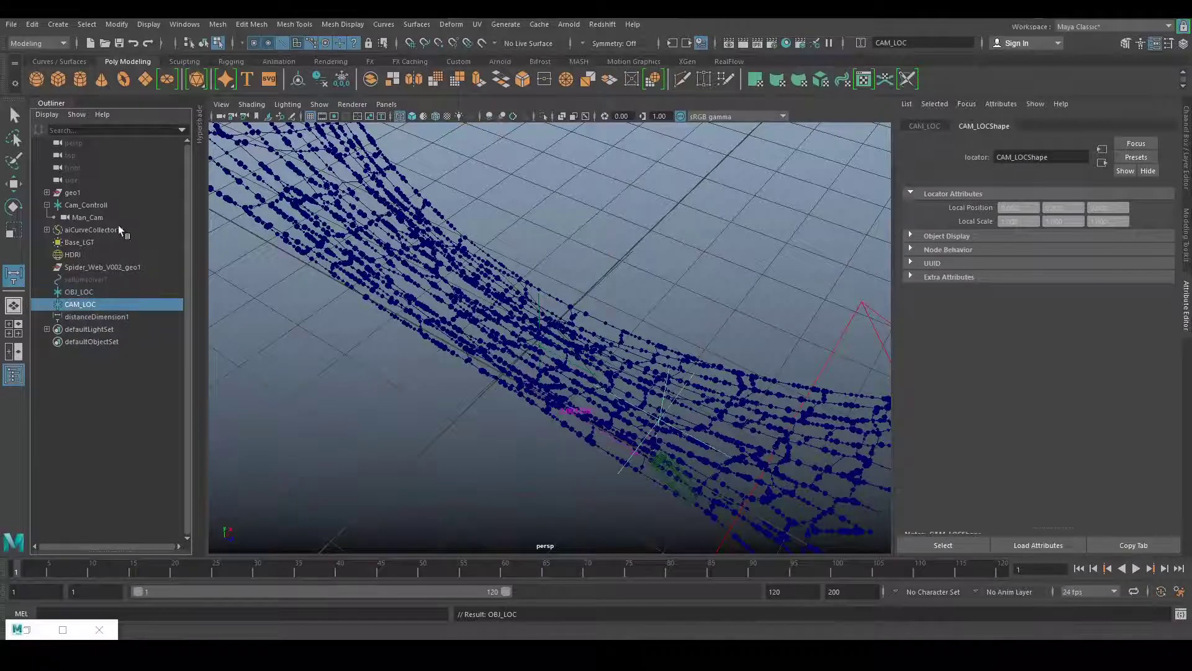
pyautogui.keyDown('ctrl'); pyautogui.click(87, 217); pyautogui.keyUp('ctrl')
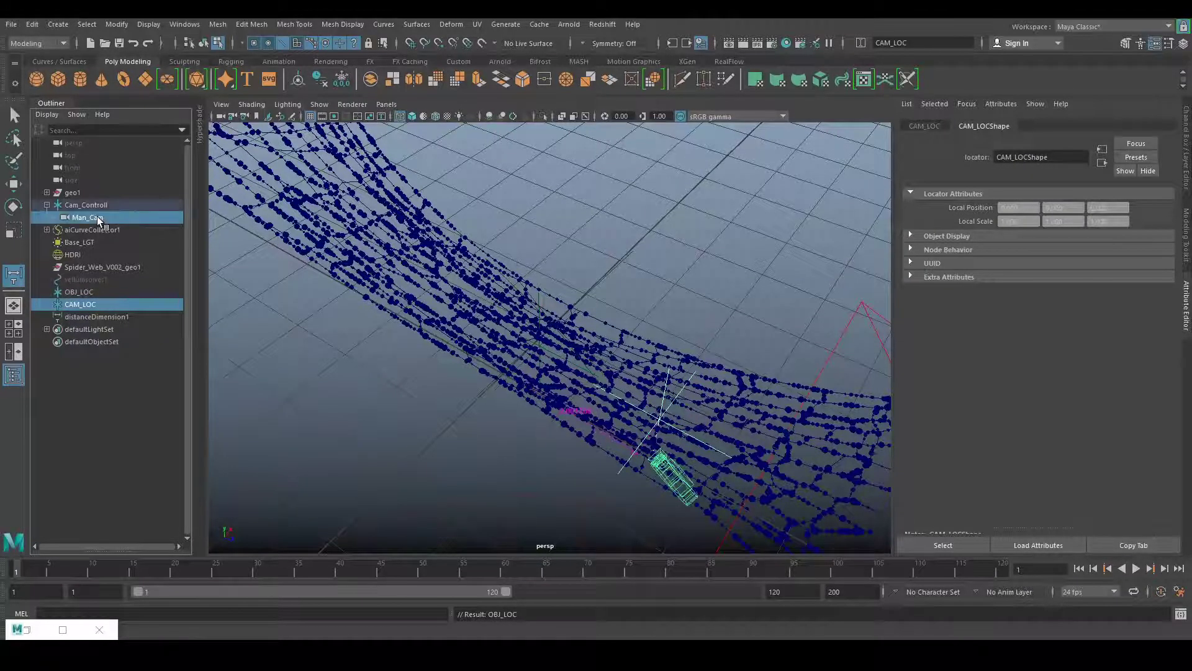
pyautogui.click(128, 24)
pyautogui.moveTo(146, 94)
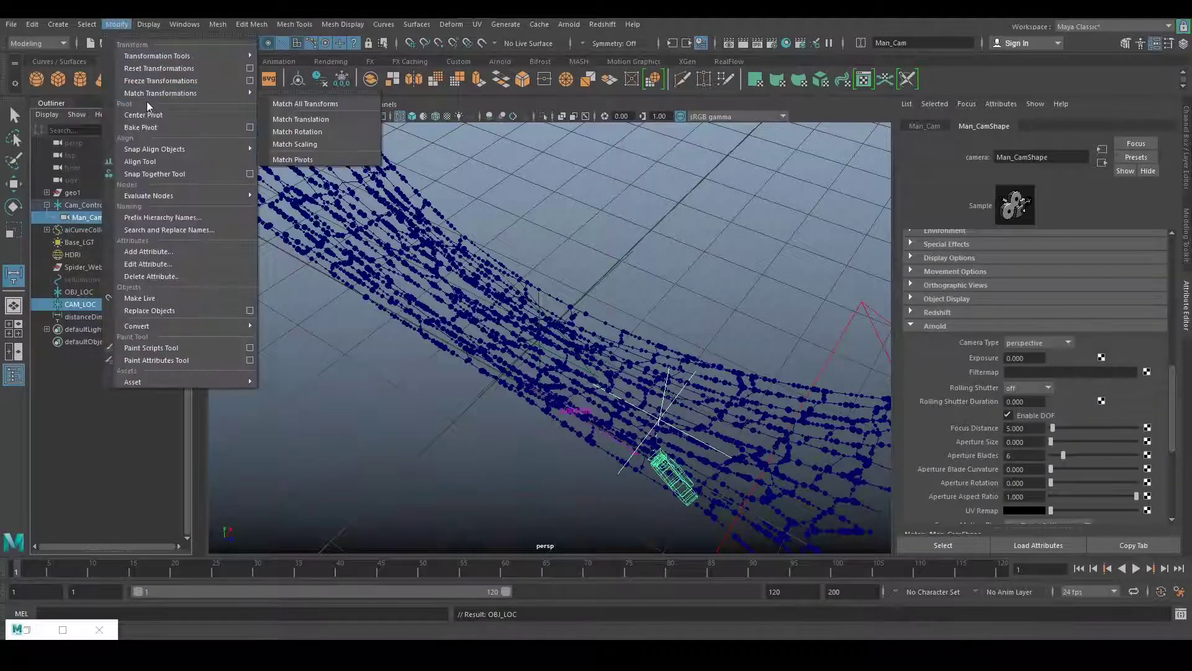
pyautogui.click(324, 91)
pyautogui.moveTo(329, 106); pyautogui.dragTo(714, 168)
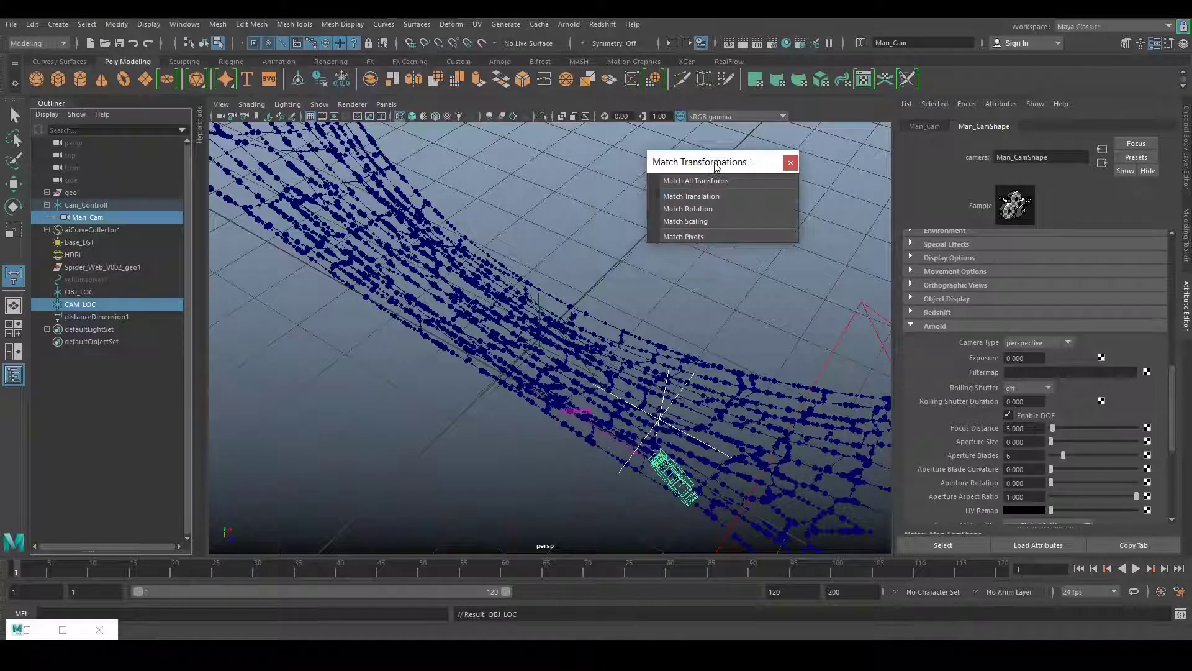
pyautogui.click(702, 196)
pyautogui.click(705, 205)
# Glance at the Arnold render, match CAM_LOC's rotation to Man_Cam, and clear the selection
pyautogui.keyDown('alt'); pyautogui.moveTo(558, 261); pyautogui.dragTo(614, 294); pyautogui.keyUp('alt')
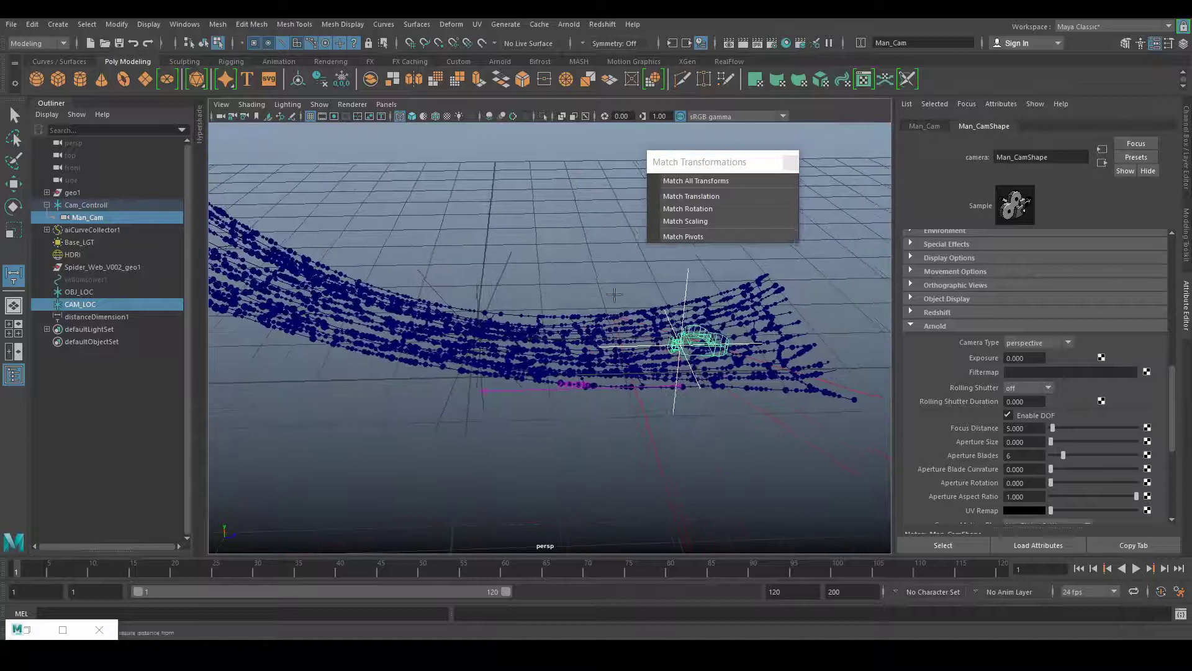
pyautogui.click(62, 629)
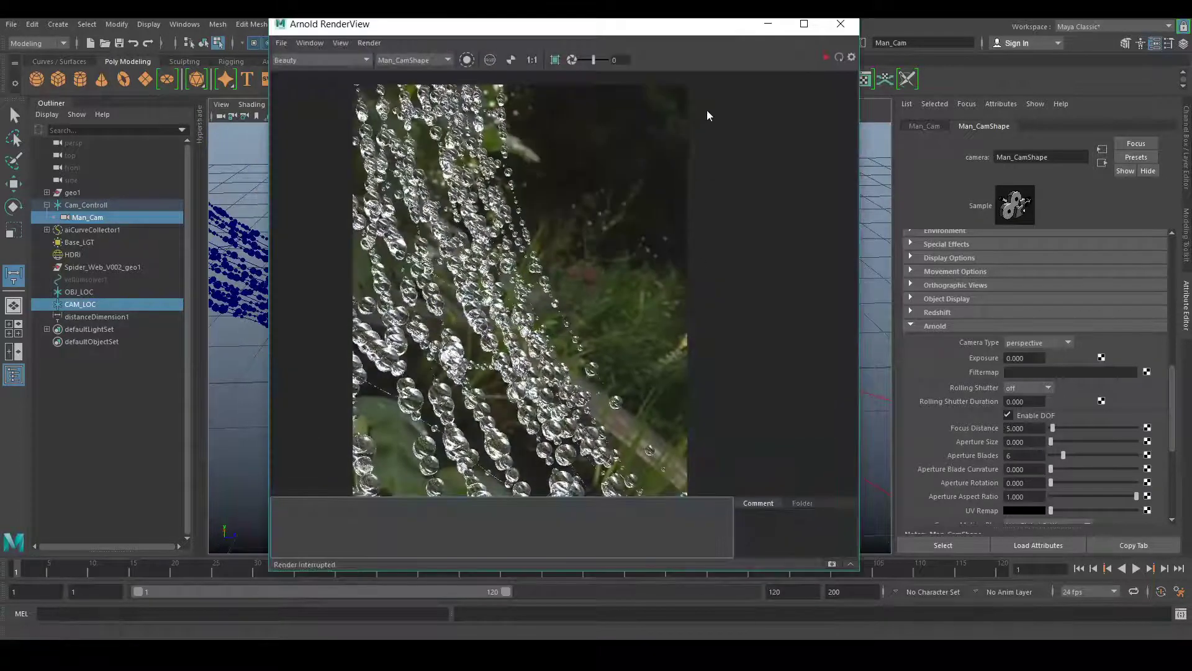
pyautogui.click(768, 25)
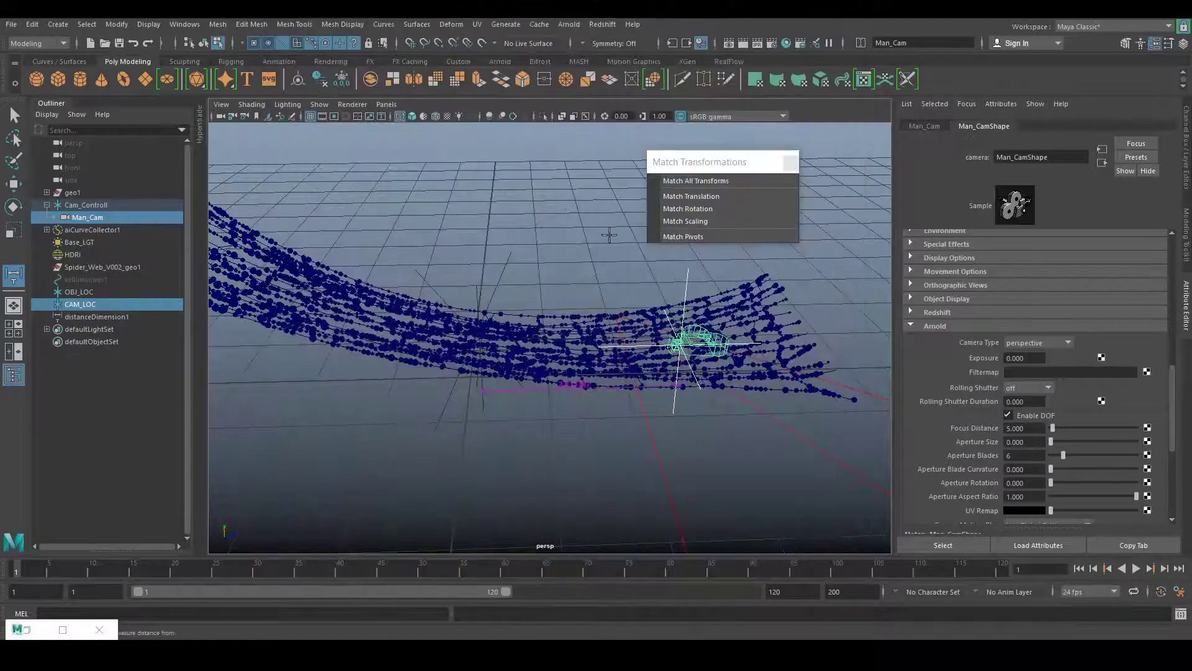
pyautogui.click(699, 210)
pyautogui.keyDown('alt'); pyautogui.moveTo(639, 273); pyautogui.dragTo(621, 256); pyautogui.keyUp('alt')
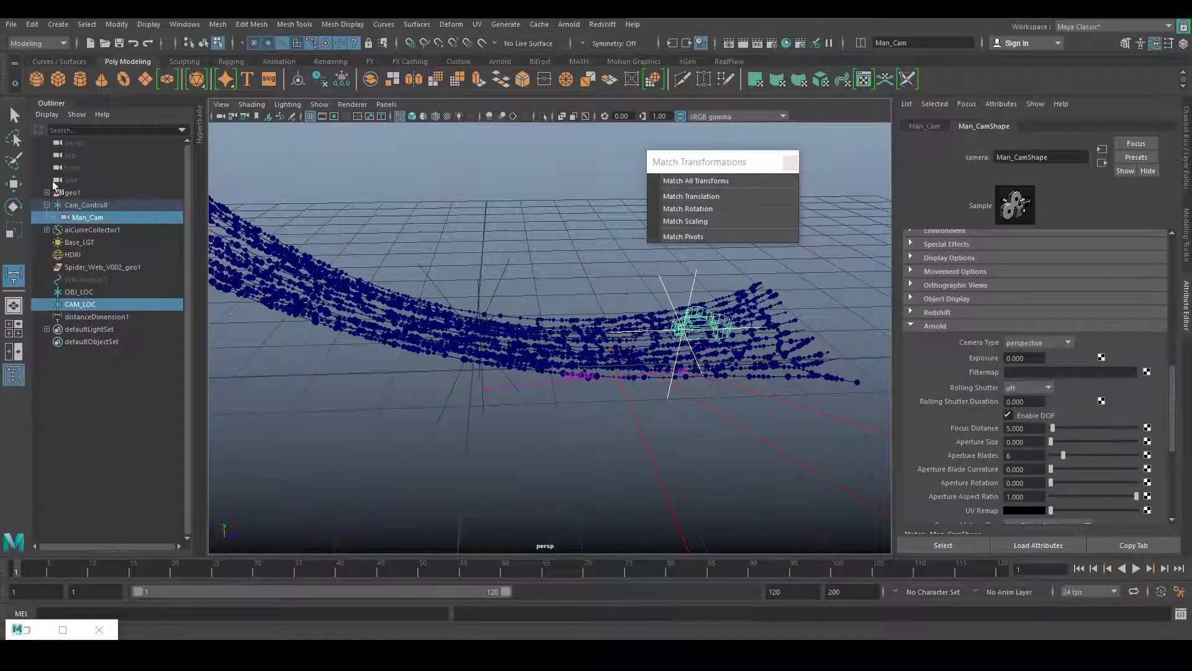
pyautogui.click(82, 413)
pyautogui.keyDown('alt'); pyautogui.moveTo(559, 316); pyautogui.dragTo(665, 291); pyautogui.keyUp('alt')
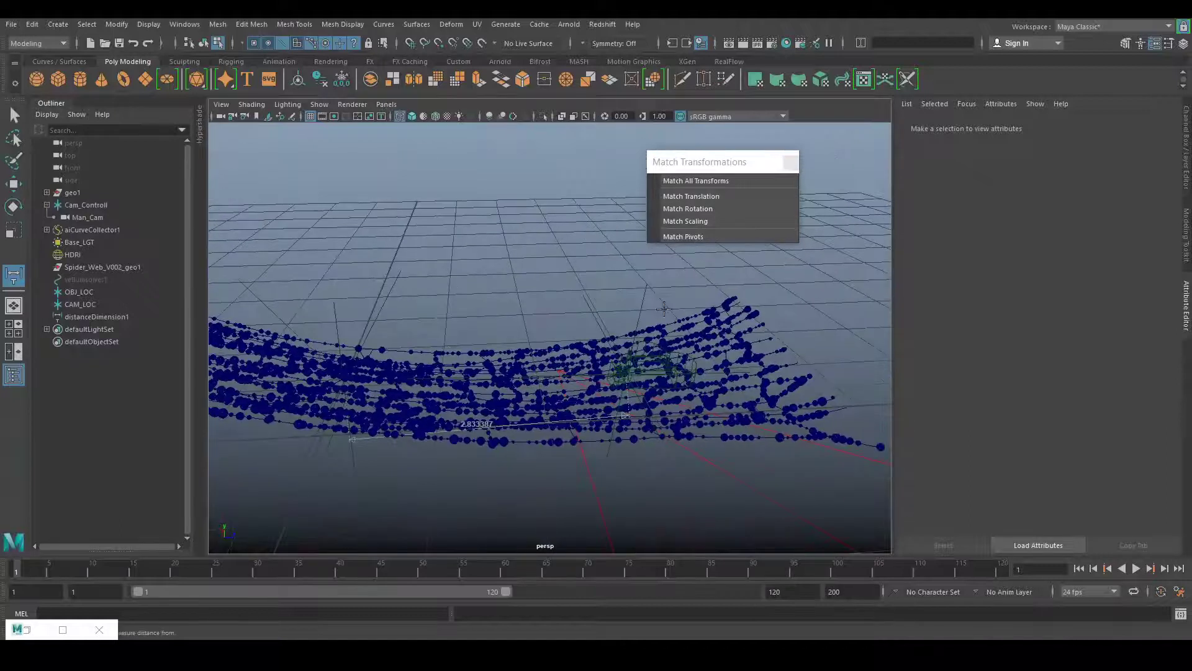
# Inspect OBJ_LOC's placement on the dew-covered strands, then close the Match Transformations panel
pyautogui.press('w')
pyautogui.keyDown('alt'); pyautogui.moveTo(633, 292); pyautogui.dragTo(530, 325); pyautogui.keyUp('alt')
pyautogui.click(276, 267)
pyautogui.keyDown('alt'); pyautogui.moveTo(352, 308); pyautogui.dragTo(479, 349); pyautogui.keyUp('alt')
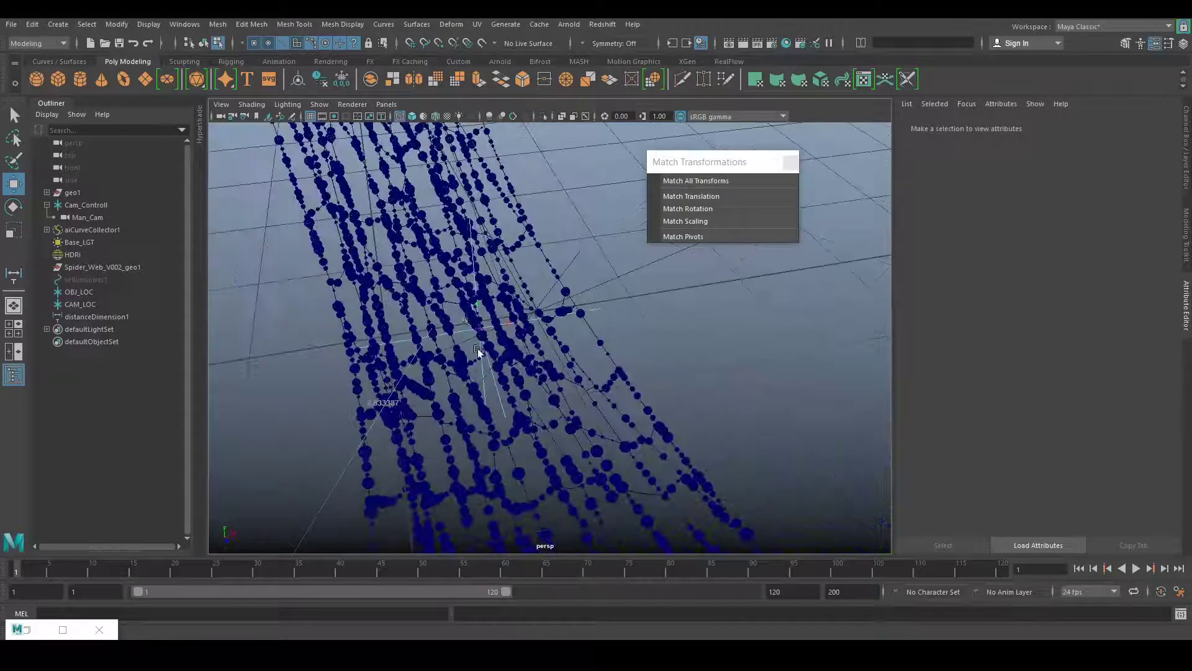
pyautogui.click(86, 291)
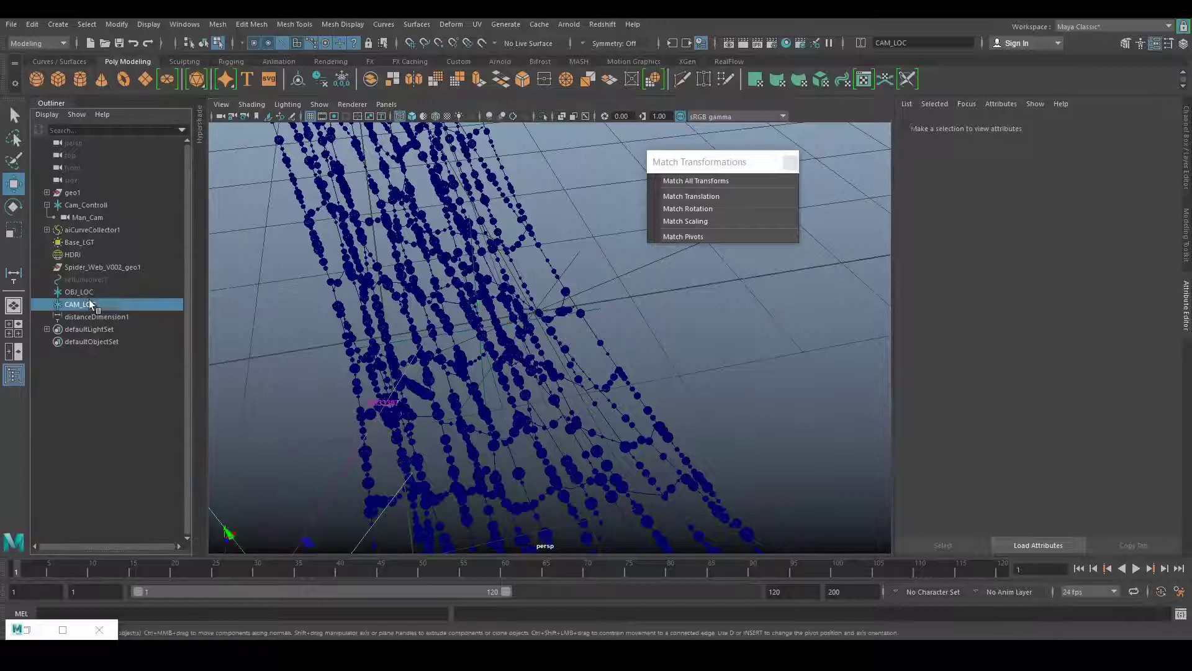
pyautogui.keyDown('alt'); pyautogui.moveTo(528, 293); pyautogui.dragTo(486, 334); pyautogui.keyUp('alt')
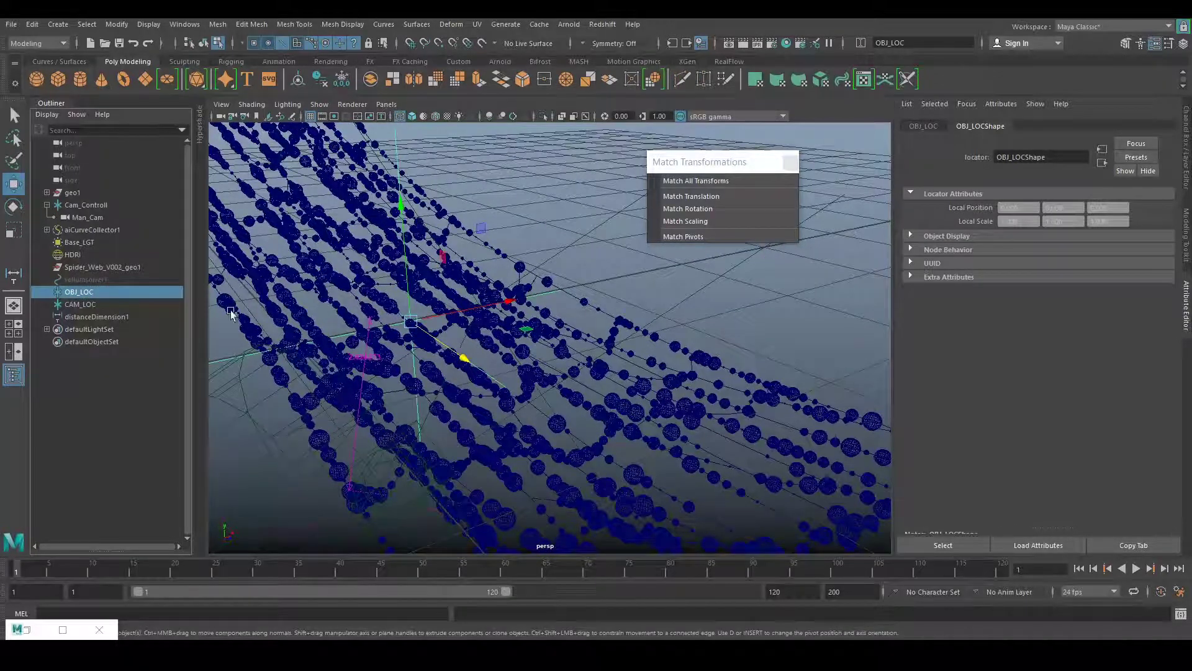
pyautogui.click(111, 400)
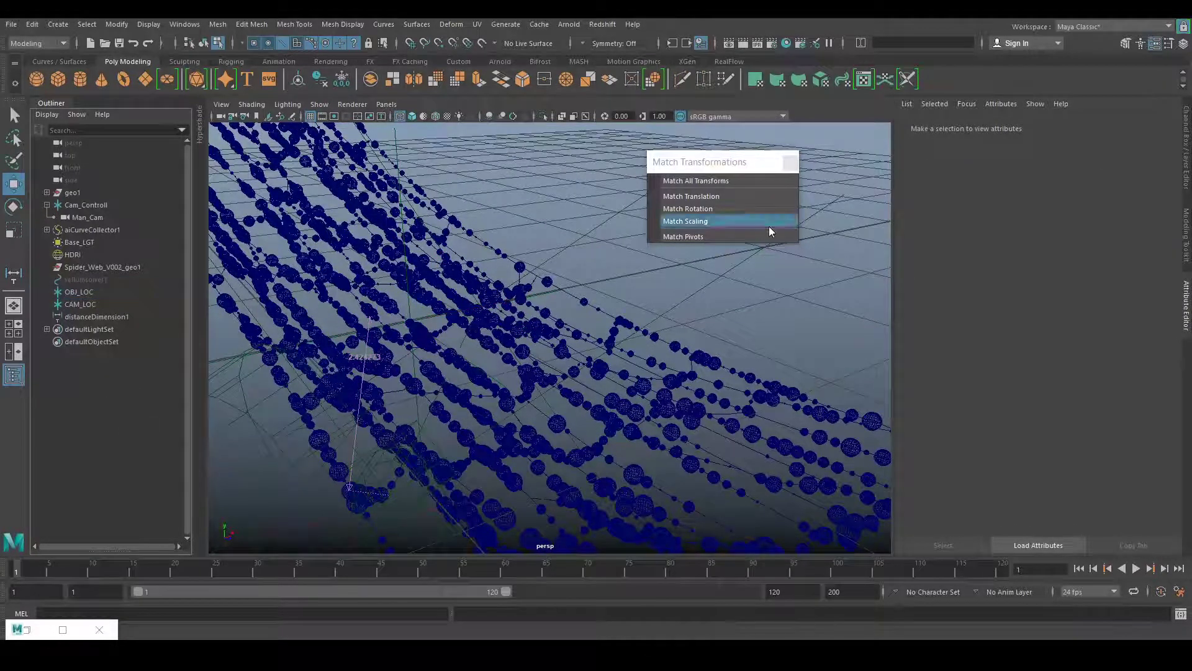
pyautogui.click(789, 164)
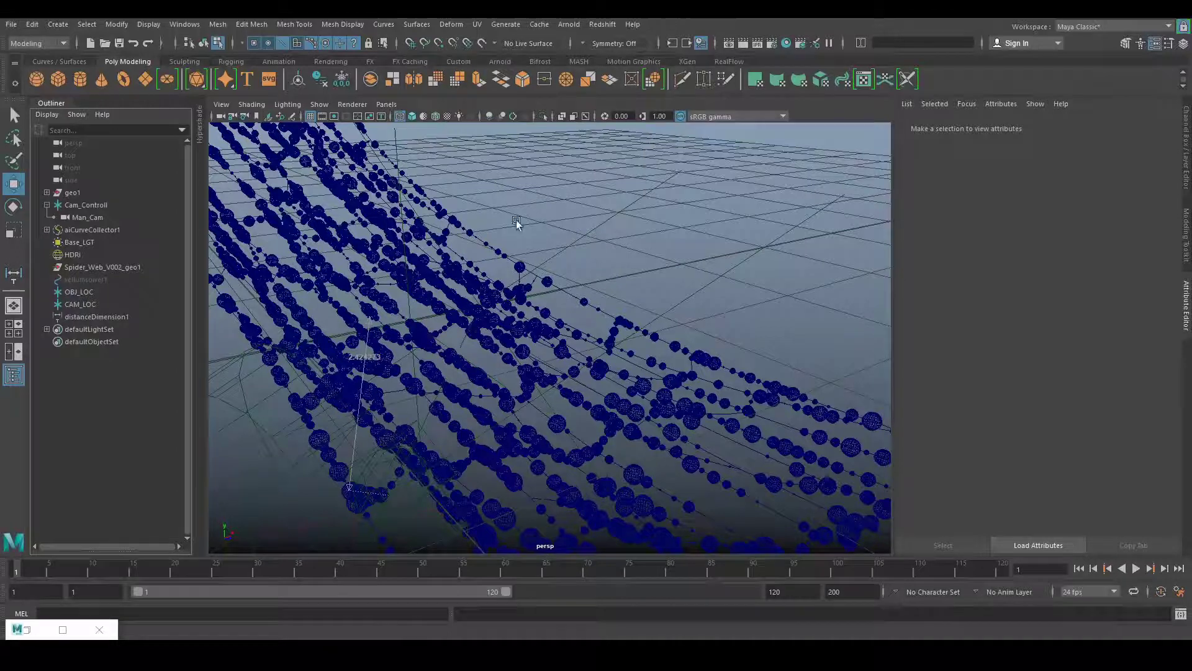
# Look through Man_Cam and select OBJ_LOC
pyautogui.click(386, 106)
pyautogui.moveTo(404, 117)
pyautogui.click(560, 116)
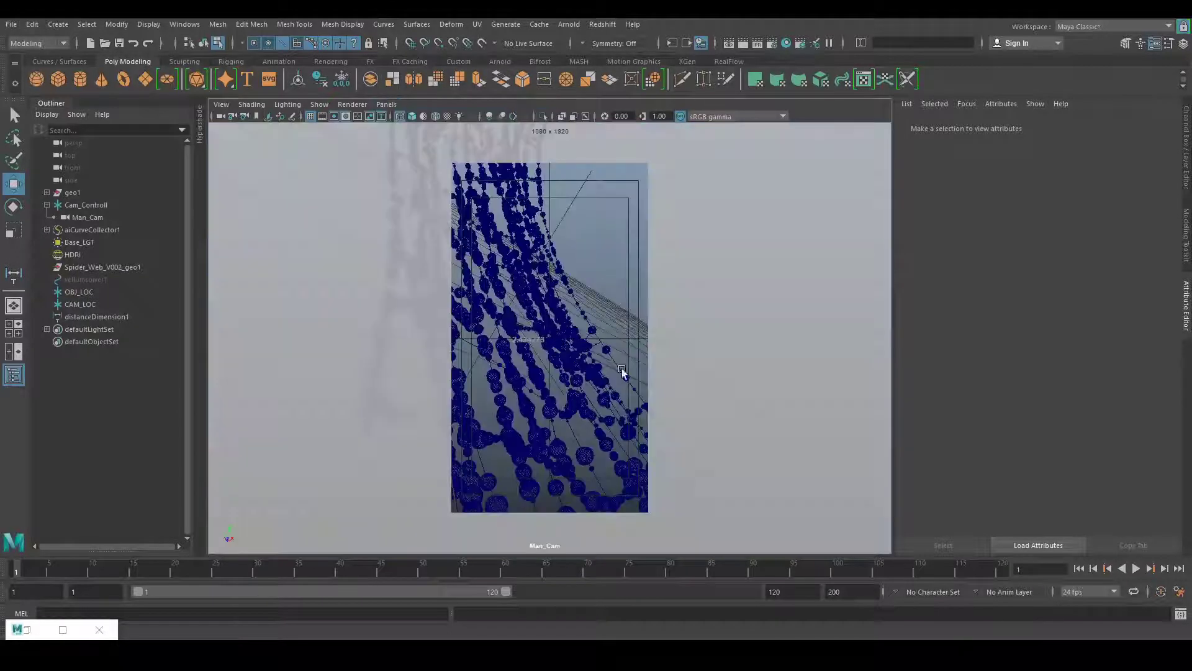
pyautogui.click(83, 291)
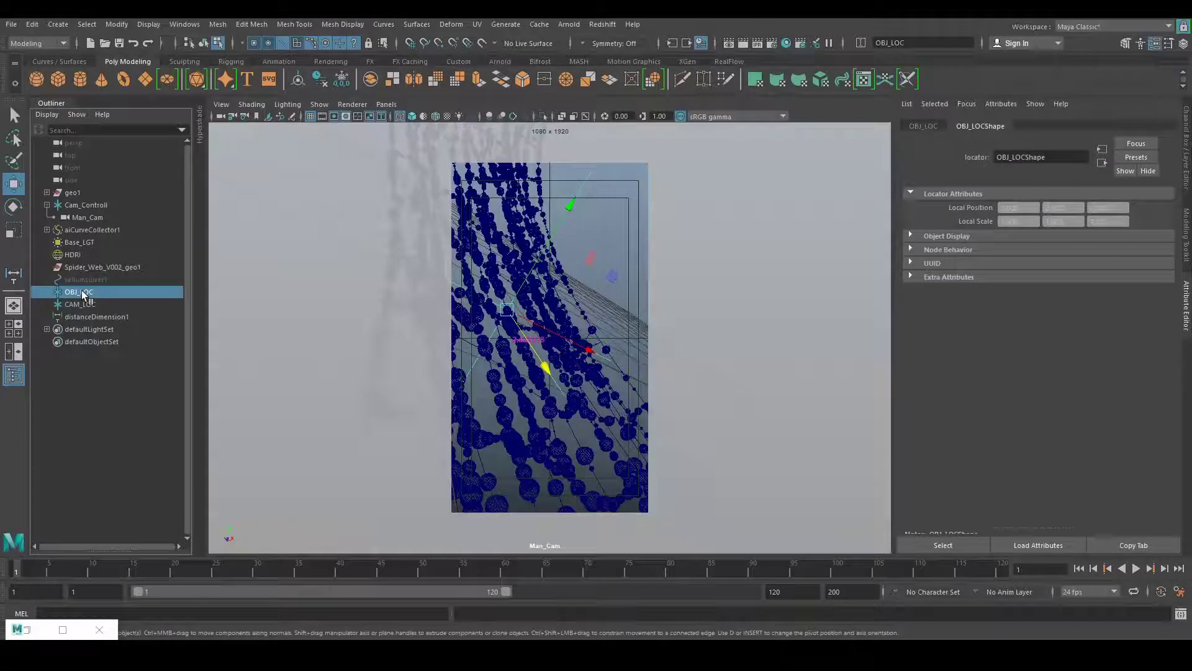
# In the persp view, select CAM_LOC and then distanceDimension1 to read the 2.424 distance
pyautogui.click(387, 104)
pyautogui.moveTo(406, 117)
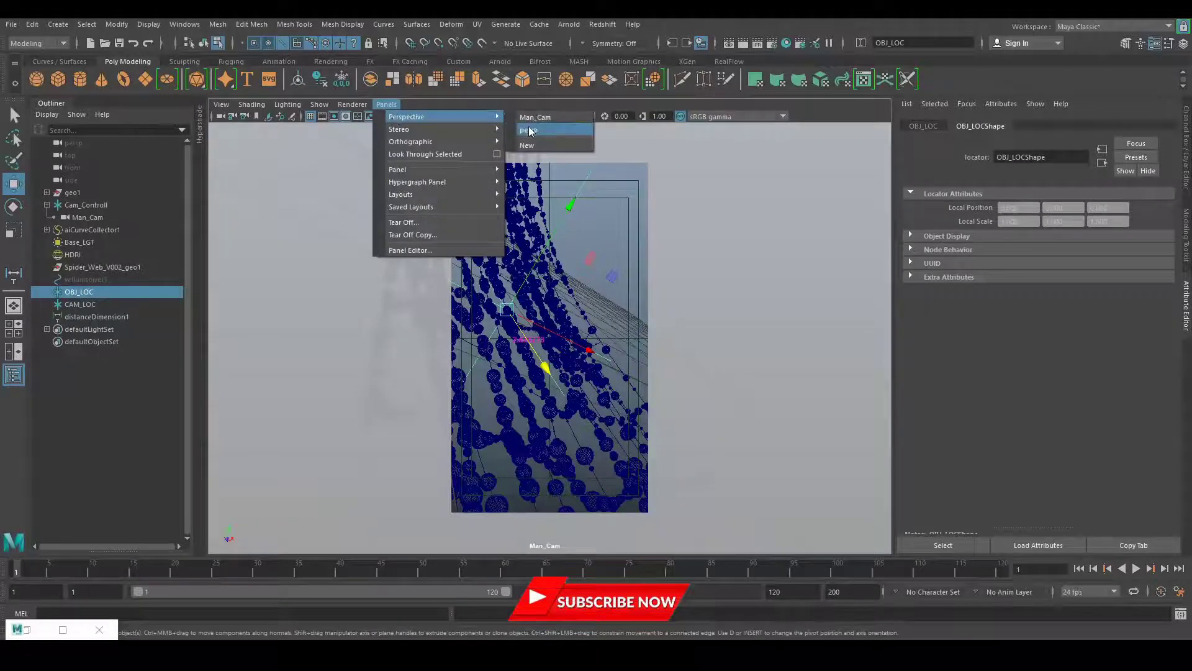
pyautogui.click(529, 131)
pyautogui.keyDown('alt'); pyautogui.moveTo(550, 320); pyautogui.dragTo(621, 319); pyautogui.keyUp('alt')
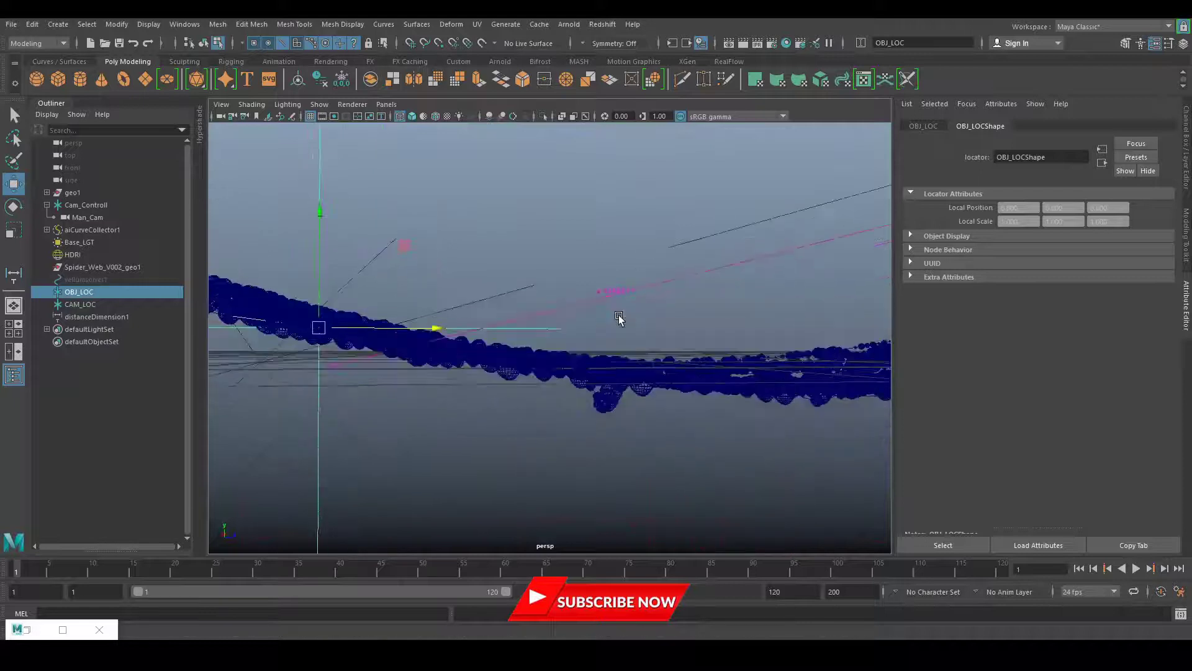
pyautogui.keyDown('alt'); pyautogui.moveTo(452, 269); pyautogui.dragTo(497, 307); pyautogui.keyUp('alt')
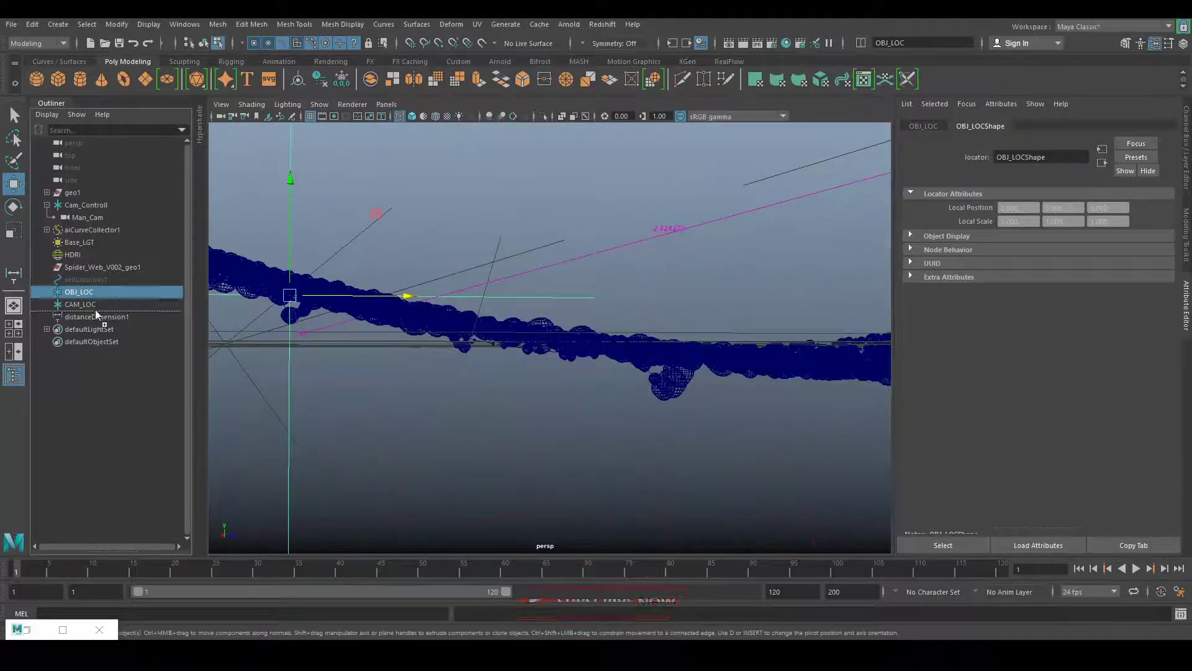
pyautogui.click(80, 302)
pyautogui.click(79, 316)
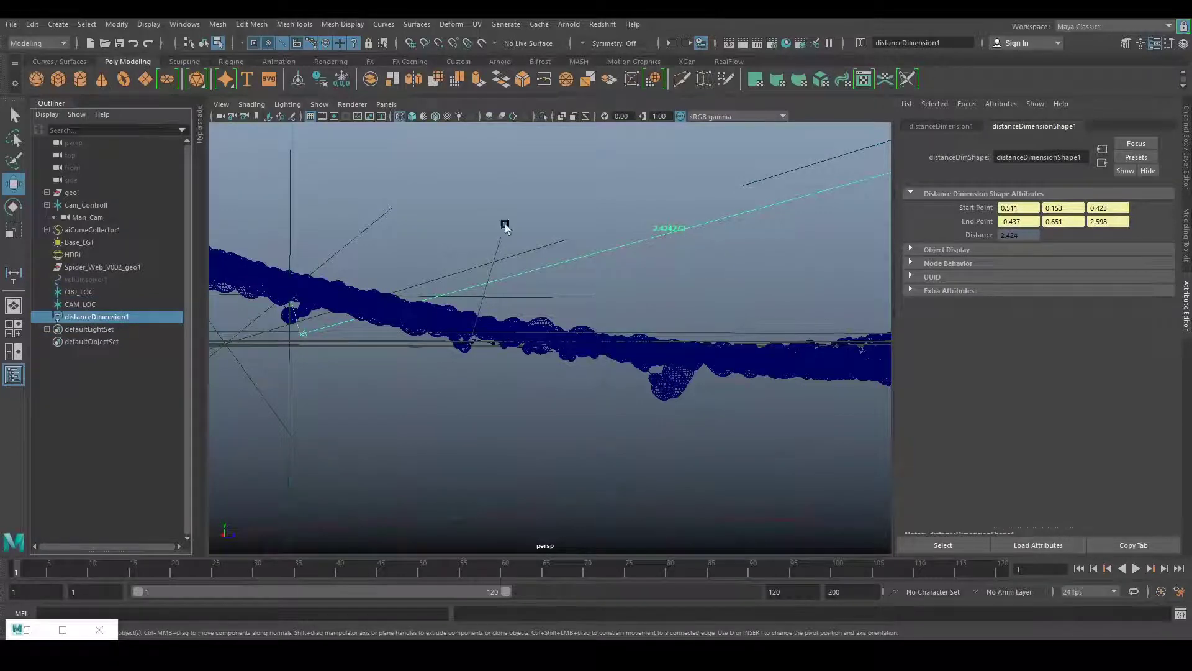
# Return the viewport to Man_Cam and select Man_Cam to show its Arnold settings
pyautogui.click(386, 103)
pyautogui.moveTo(472, 117)
pyautogui.click(539, 116)
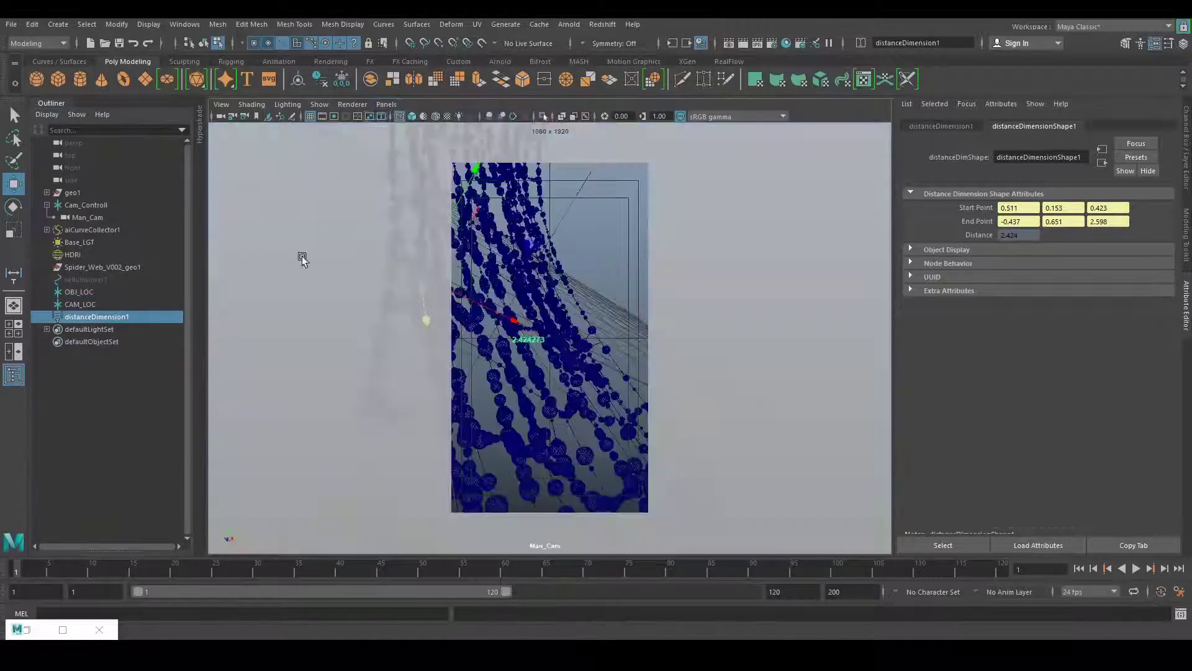
pyautogui.click(92, 219)
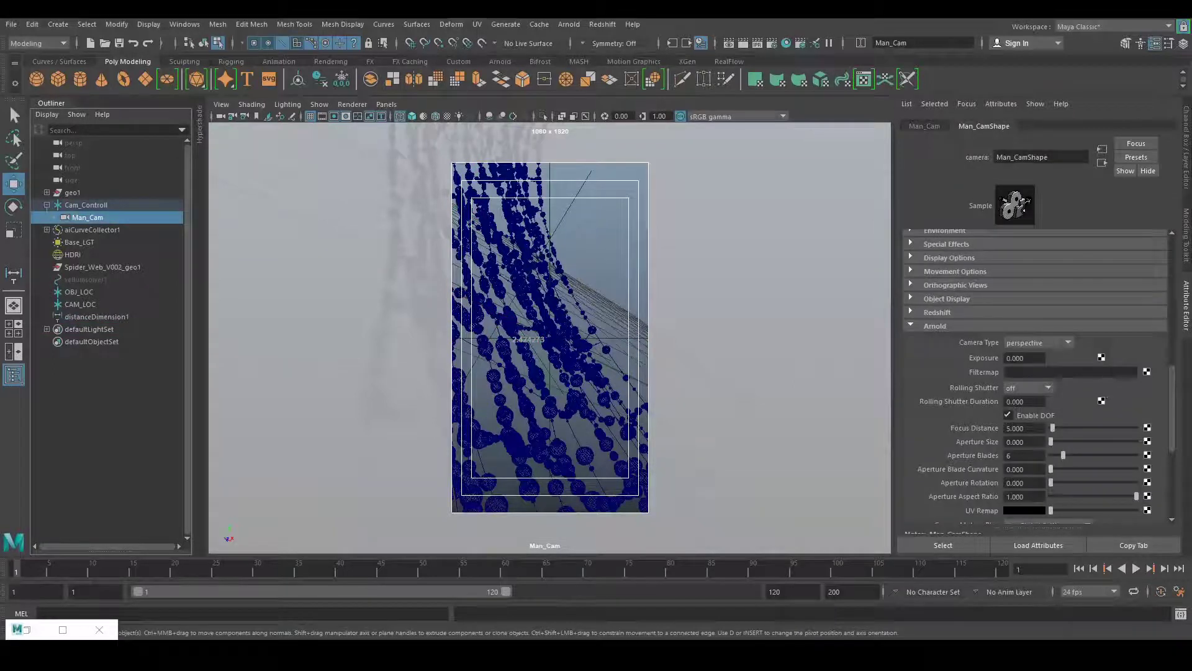
# Enter 2.5 as Man_CamShape's Arnold Focus Distance
pyautogui.doubleClick(1019, 428)
pyautogui.doubleClick(1007, 428)
pyautogui.tripleClick(1008, 429)
pyautogui.write('2.5')
pyautogui.press('Return')
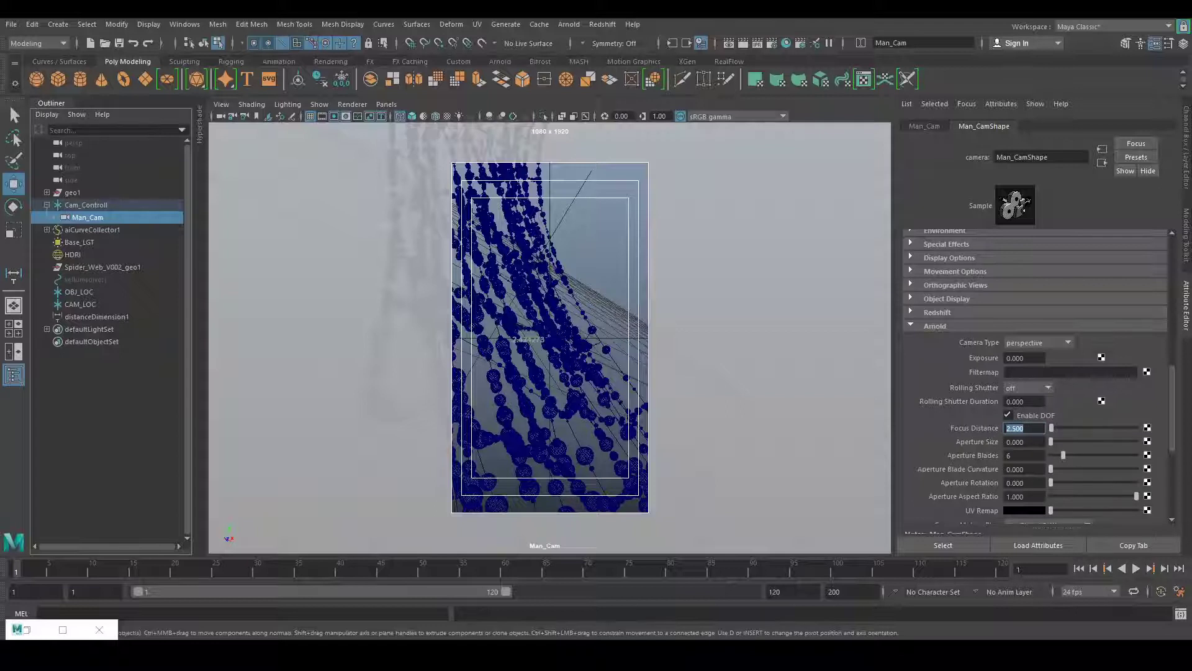
# Select the Aperture Size value ready to replace it
pyautogui.click(1031, 443)
pyautogui.click(848, 107)
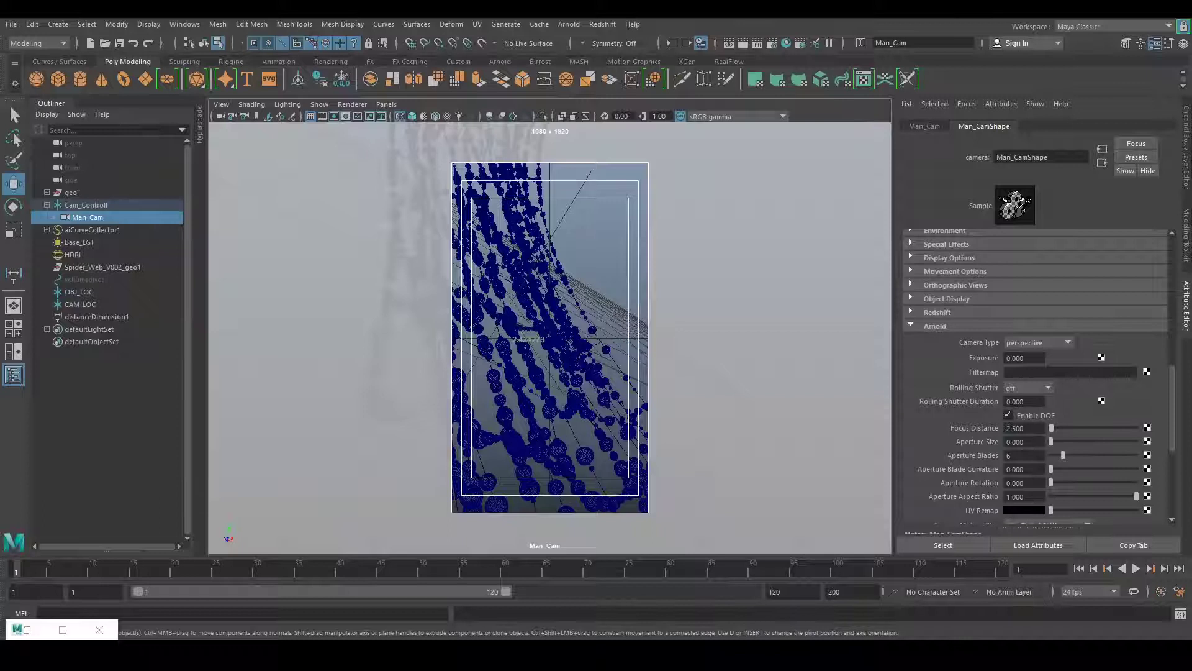
pyautogui.click(1031, 444)
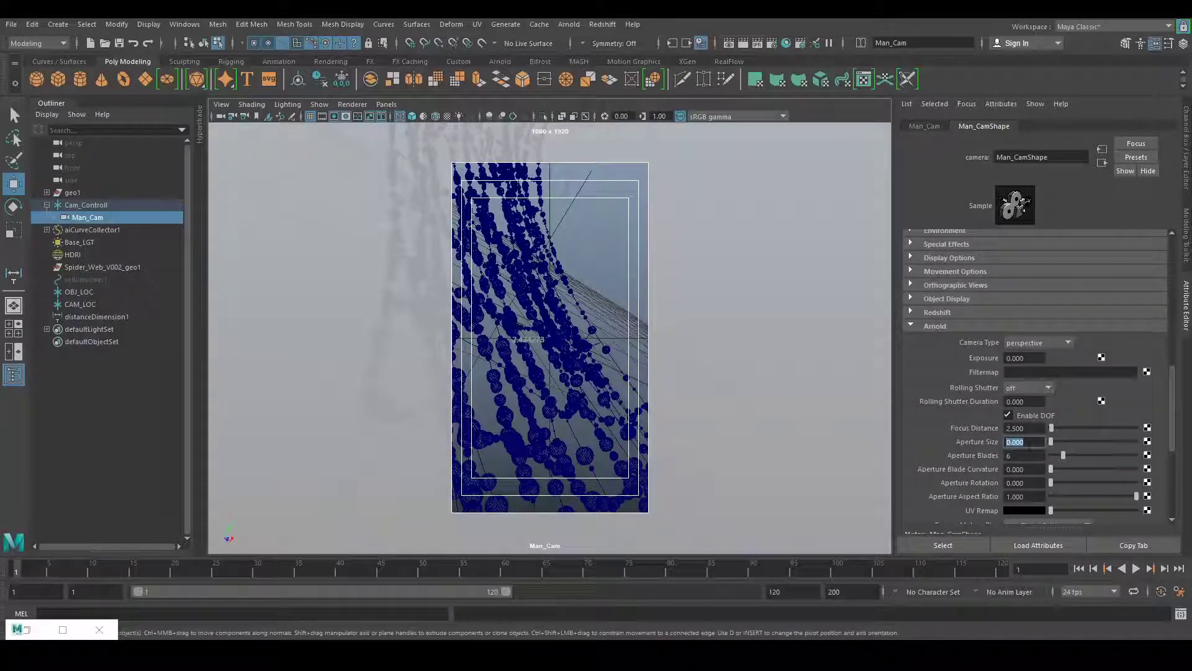
# Set Aperture Size to 0.5, render in Arnold RenderView, and save a snapshot
pyautogui.write('0.5')
pyautogui.click(866, 109)
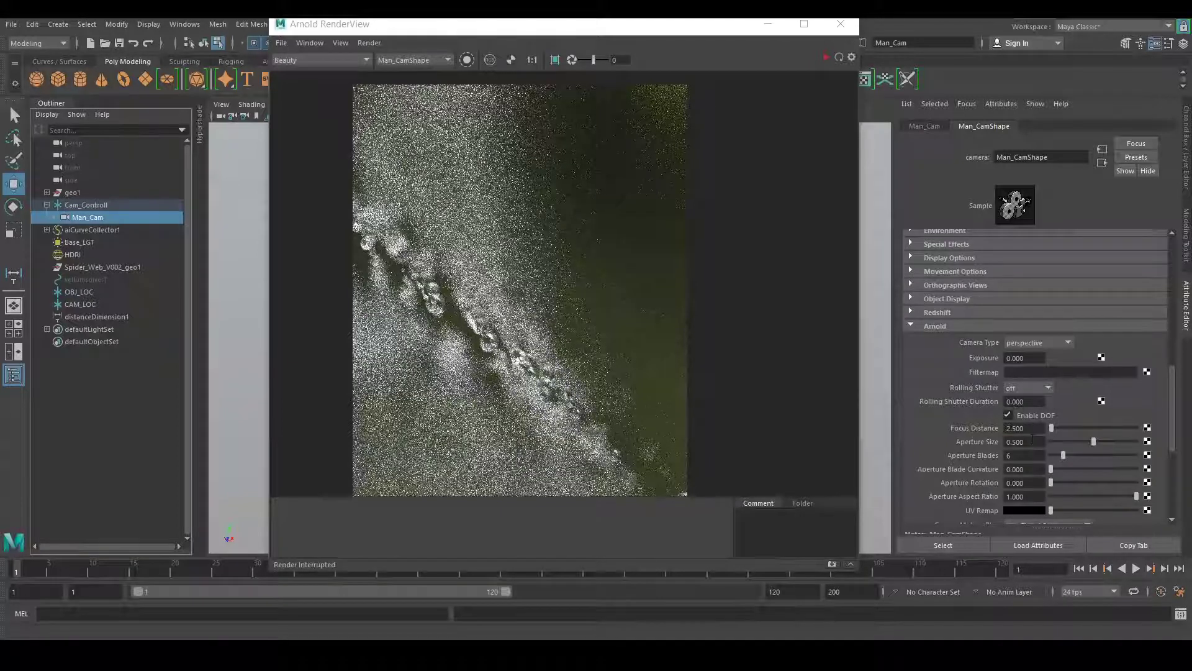
pyautogui.click(832, 564)
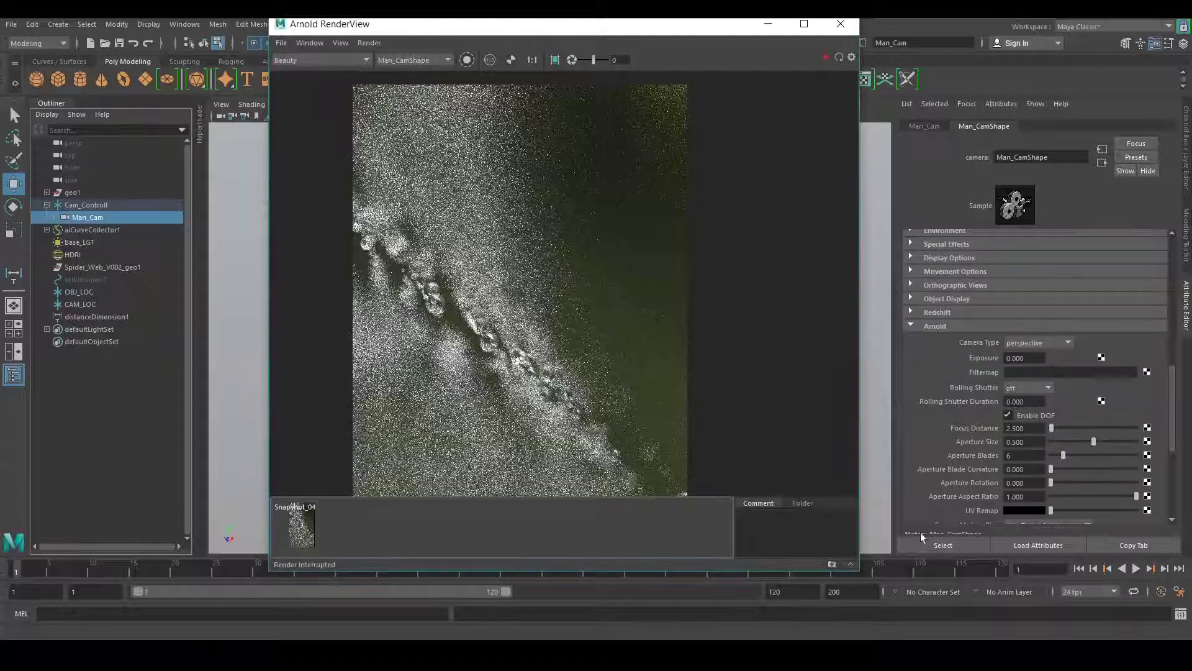
# Change Aperture Size to 0.1 and bring up the saved snapshot for comparison
pyautogui.moveTo(1031, 442); pyautogui.dragTo(984, 441)
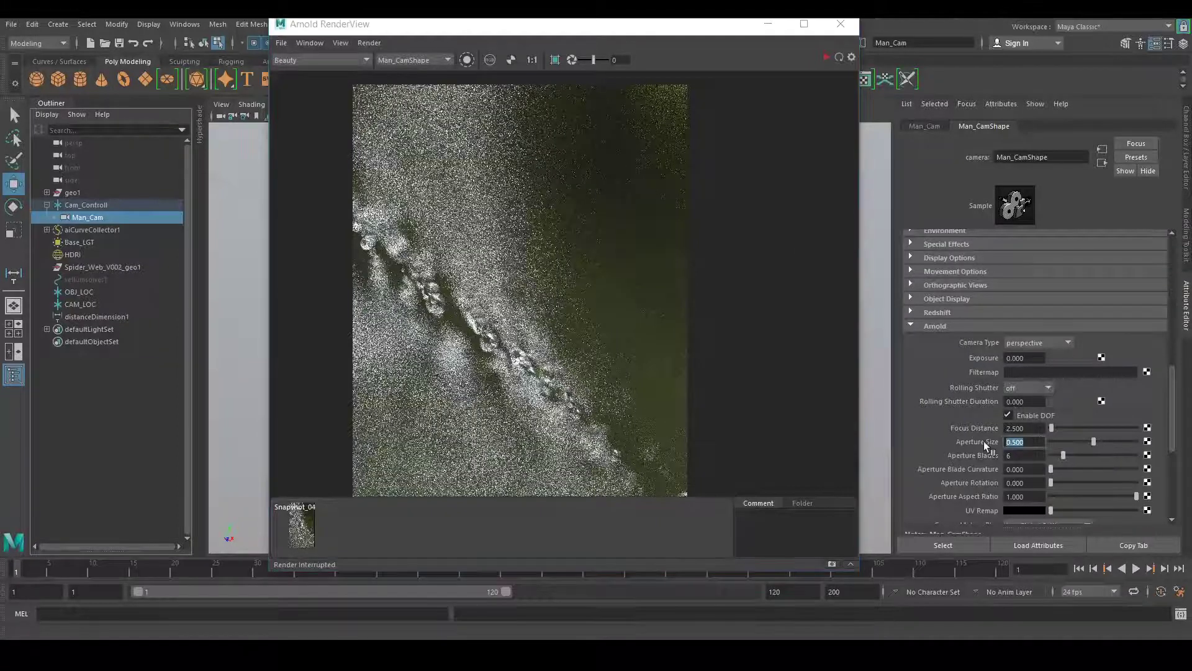
pyautogui.write('0.1')
pyautogui.press('Return')
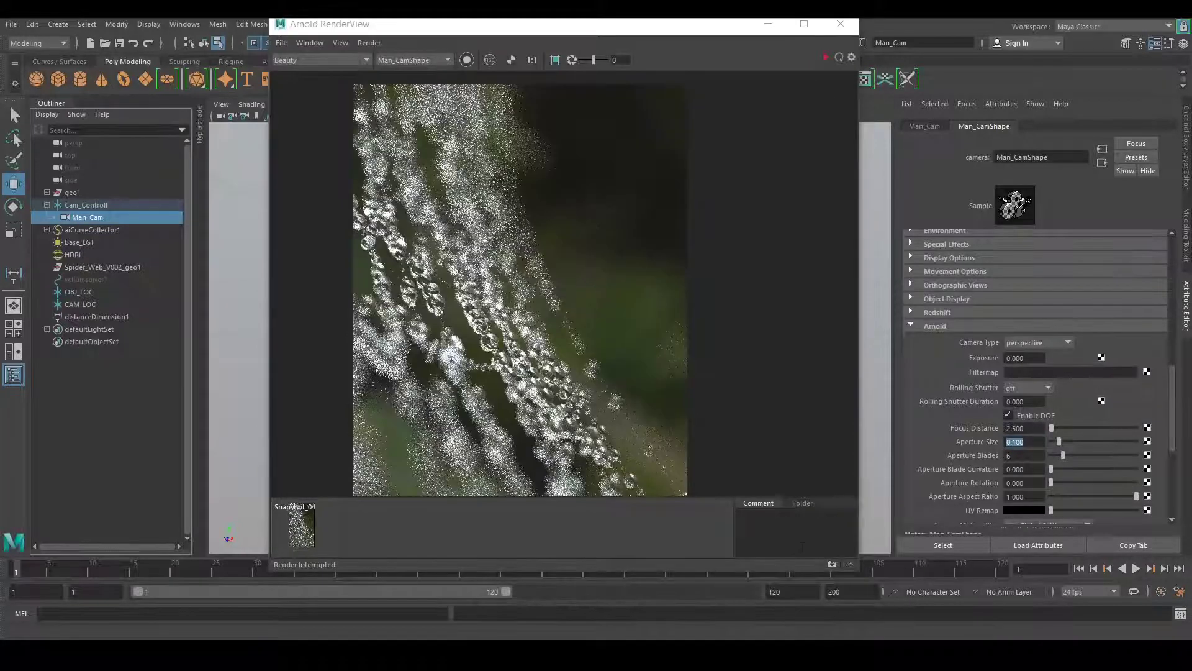
pyautogui.click(302, 533)
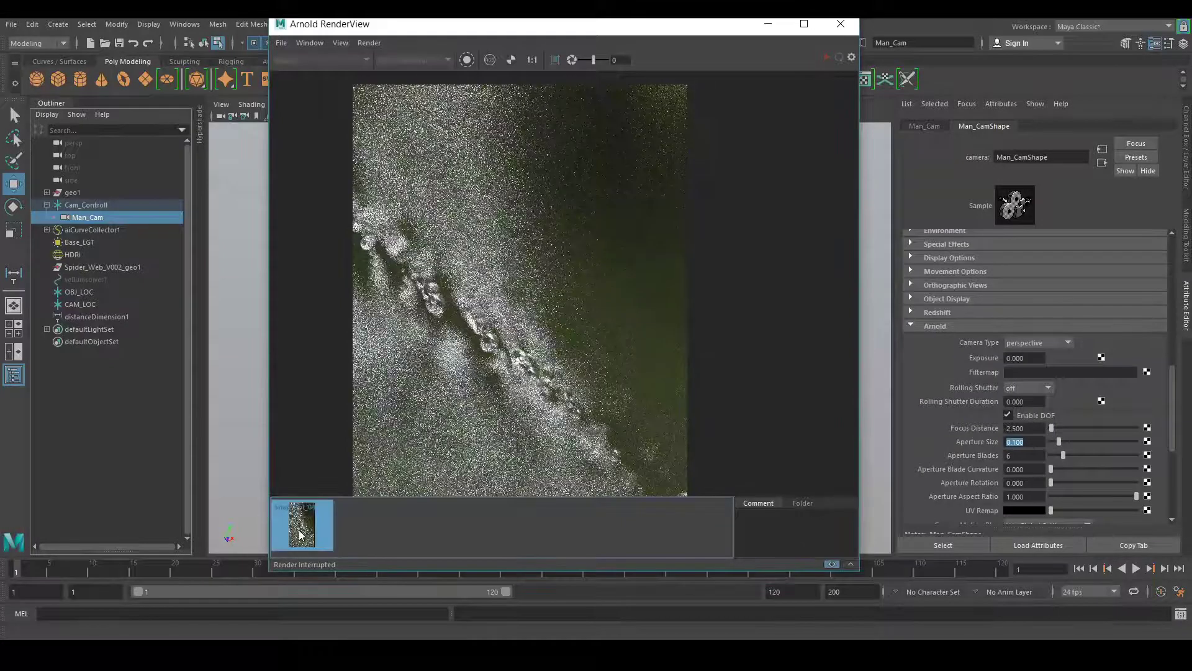
# Toggle between the live render and the Snapshot_04 thumbnail to compare them
pyautogui.click(301, 533)
pyautogui.click(302, 532)
pyautogui.click(301, 532)
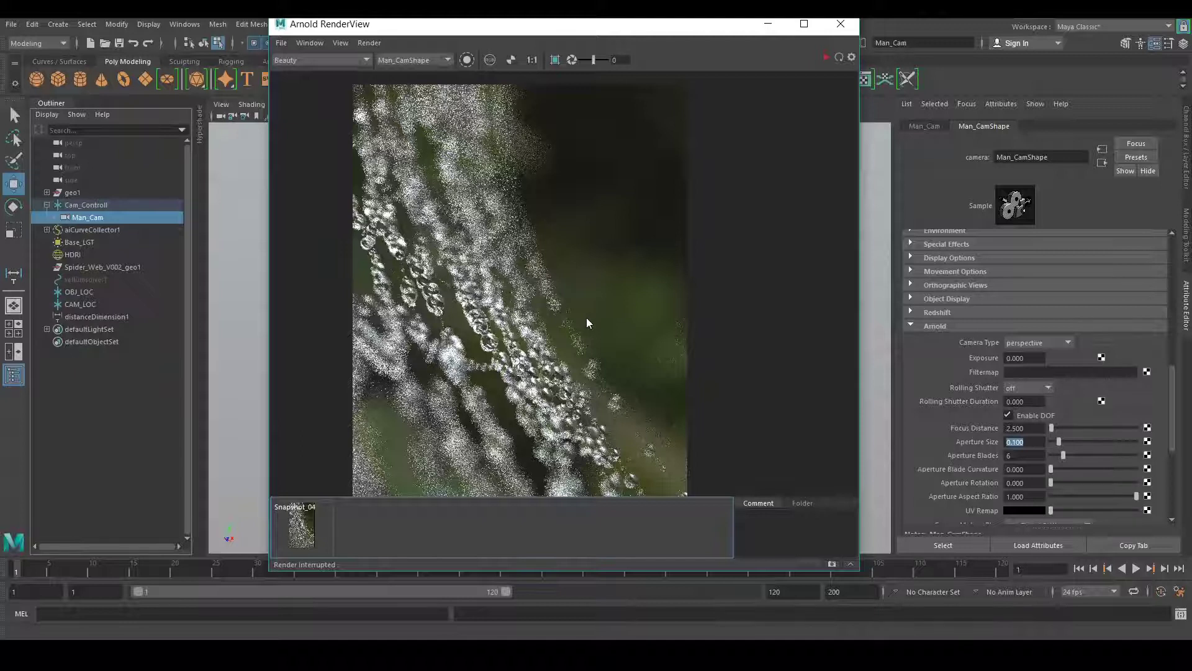
# Set Aperture Size to 0.05 and compare the new render with the snapshot
pyautogui.click(992, 446)
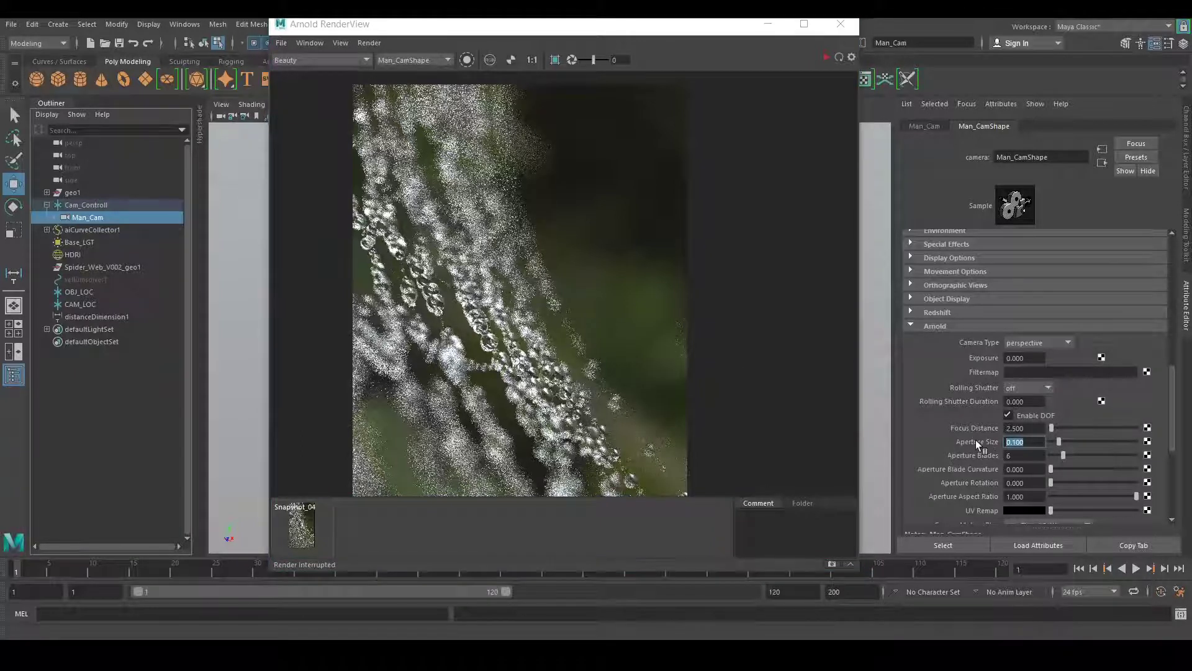
pyautogui.write('0.05')
pyautogui.press('Return')
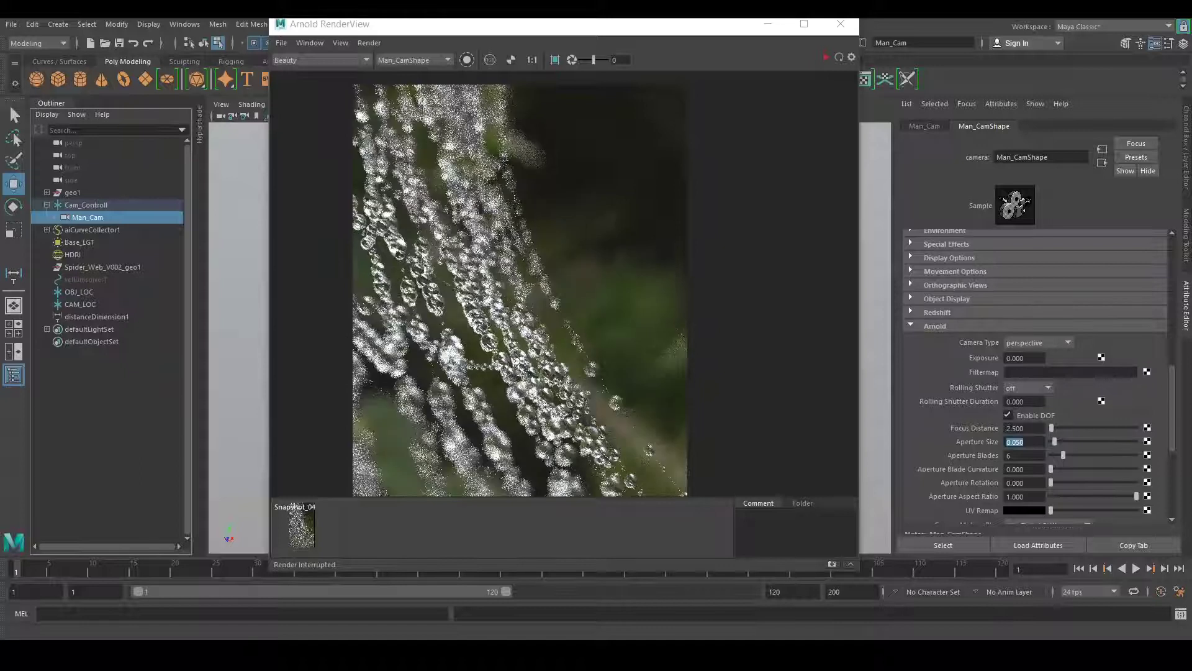
pyautogui.click(306, 528)
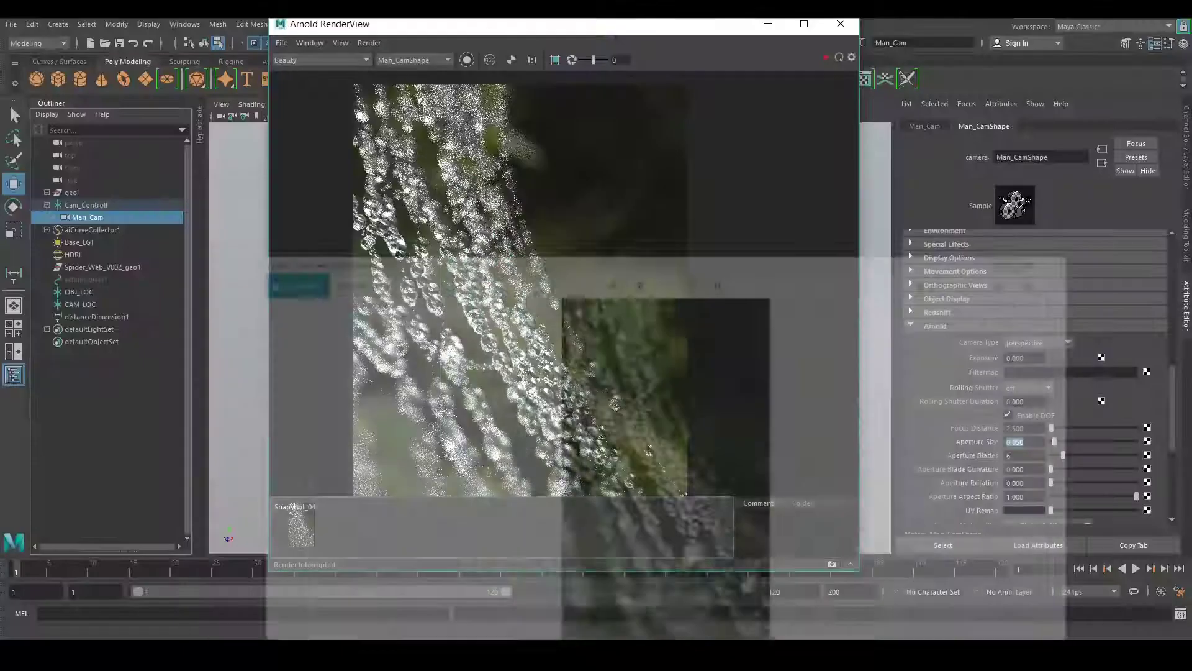
pyautogui.scroll(10, 1012, 319)
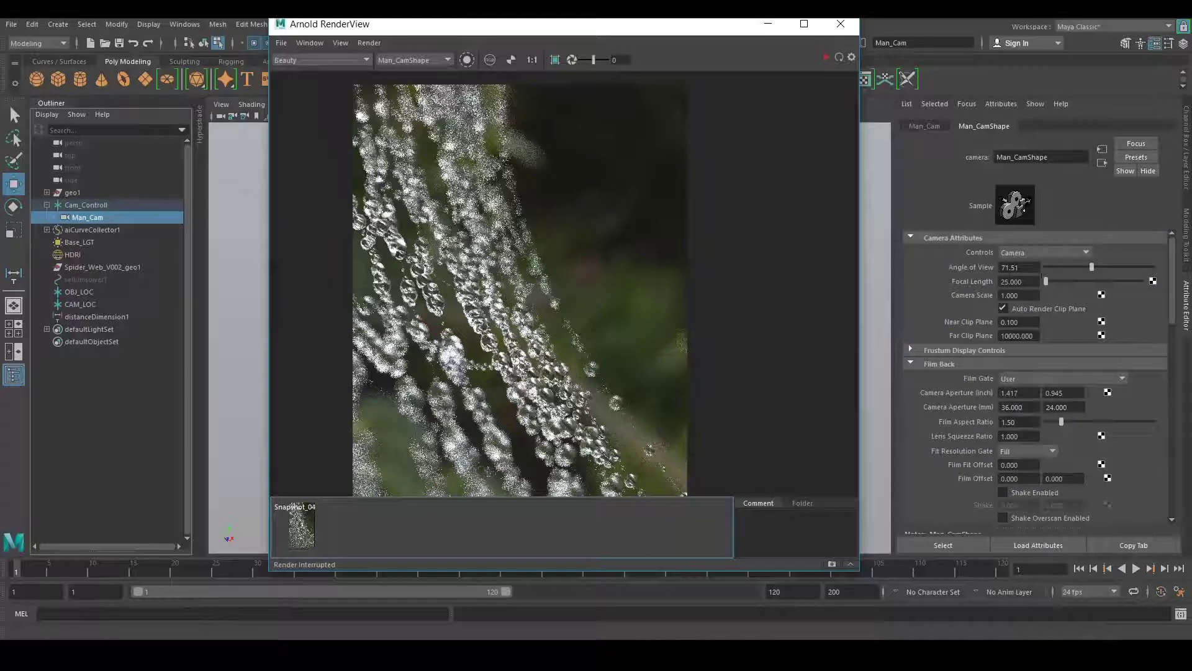
pyautogui.scroll(-10, 956, 325)
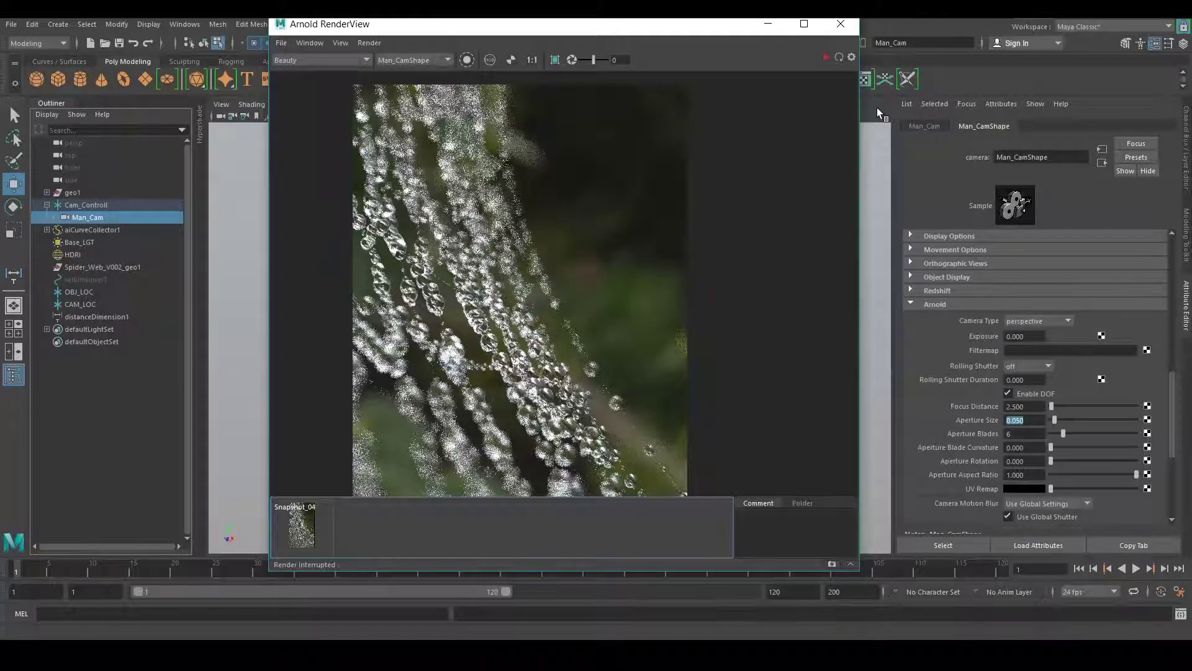
pyautogui.moveTo(656, 26); pyautogui.dragTo(643, 51)
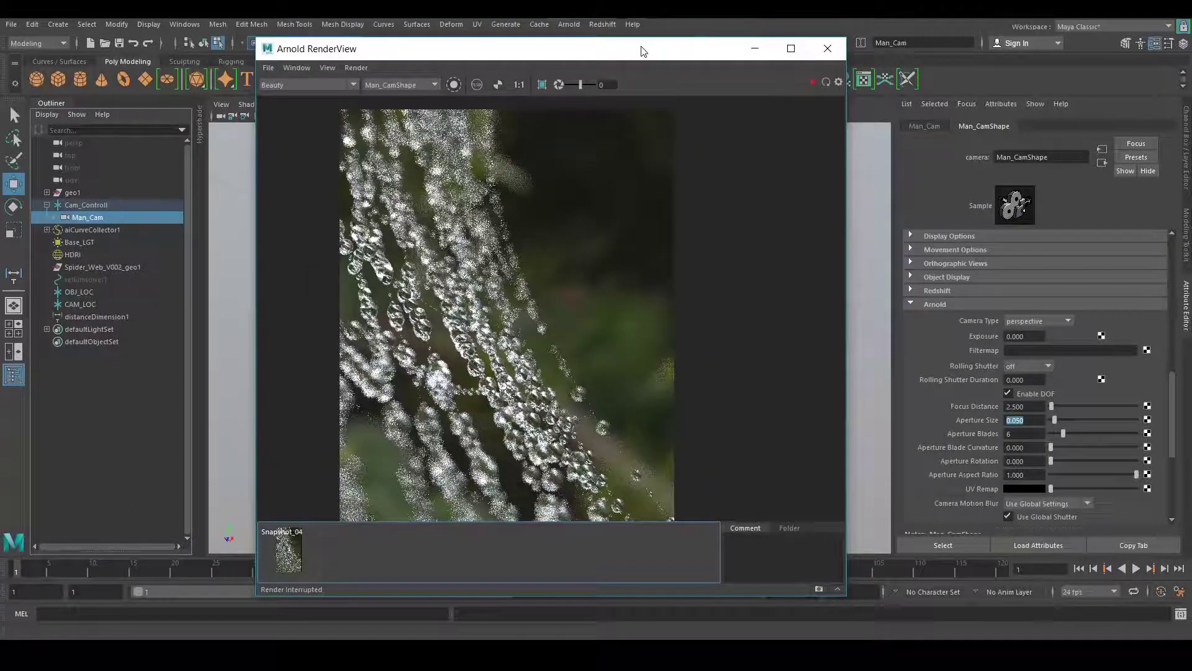